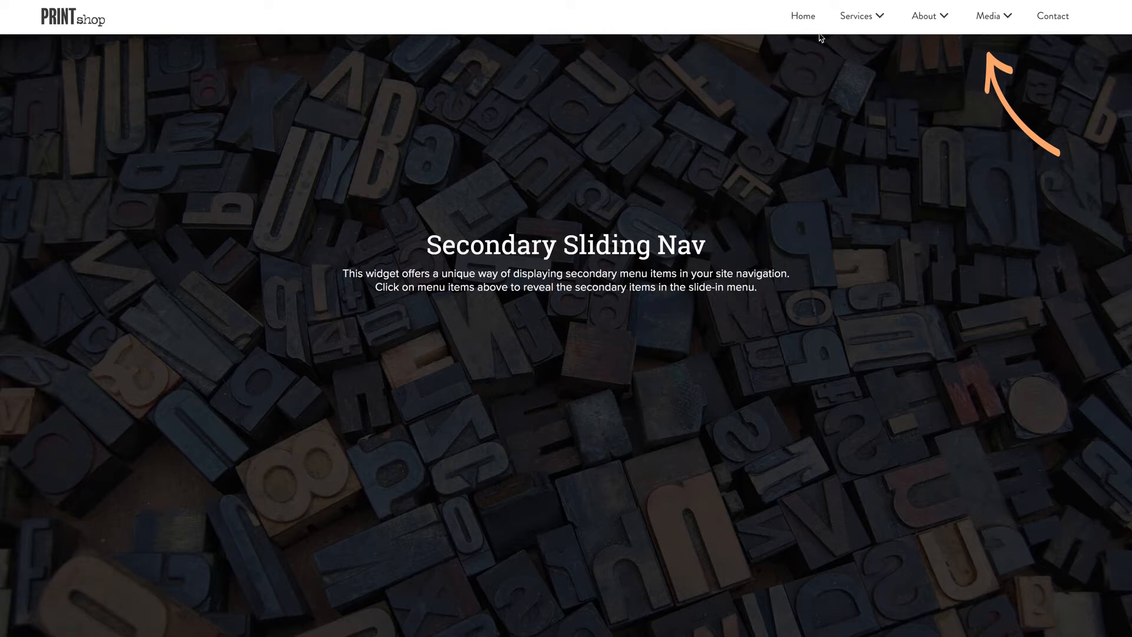
- Preview the demo site's sliding navigation by opening and closing the Services and About submenus
left_click(882, 20)
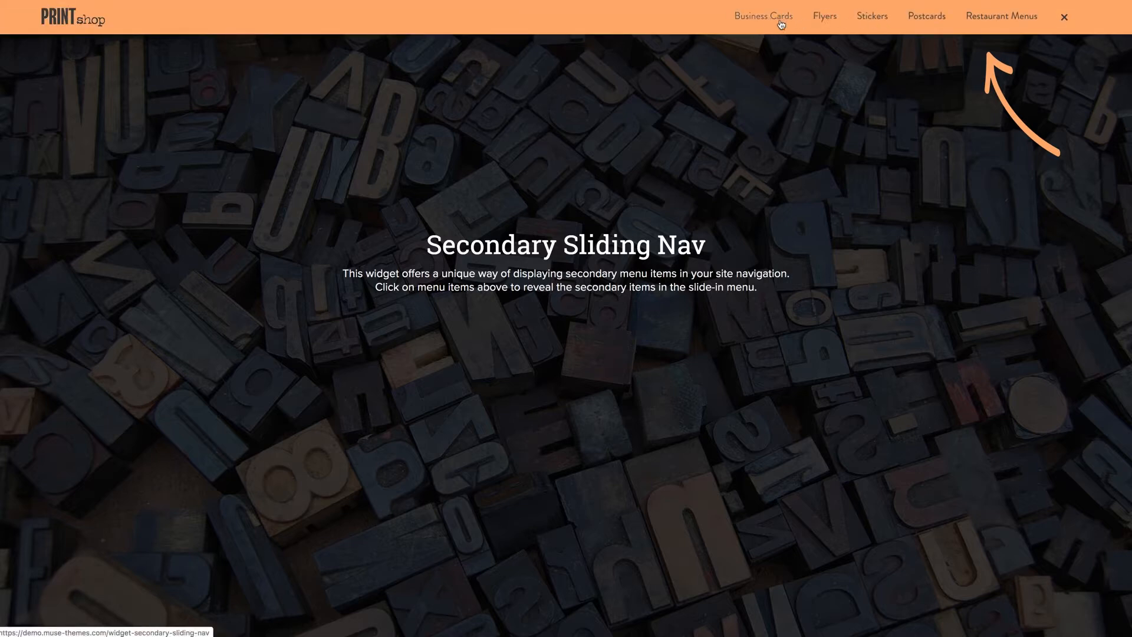
left_click(933, 22)
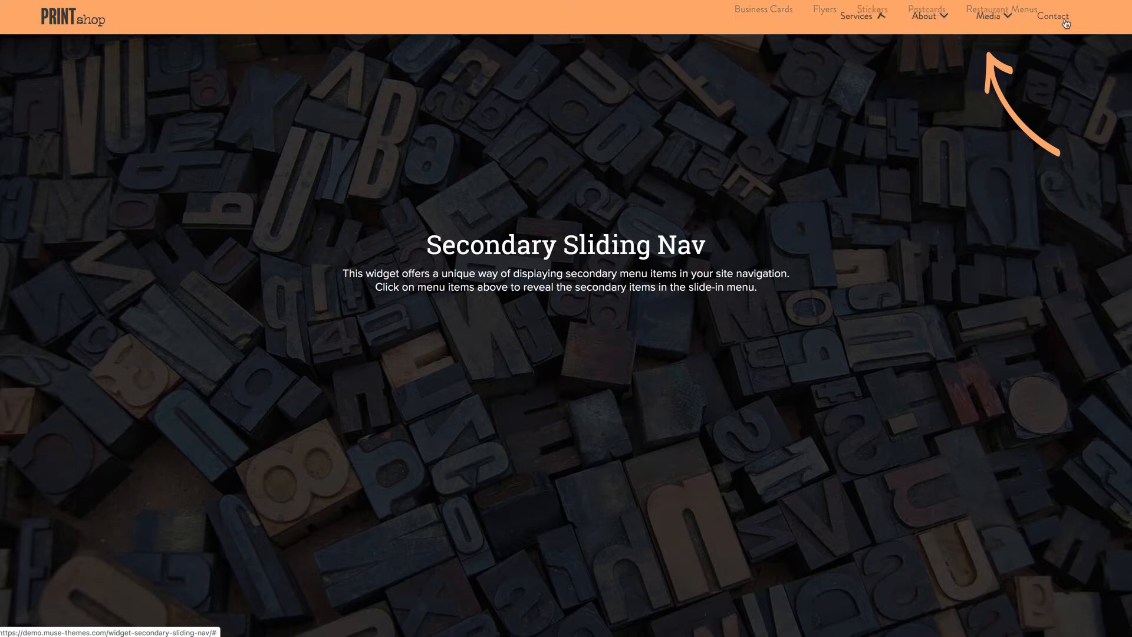
left_click(941, 22)
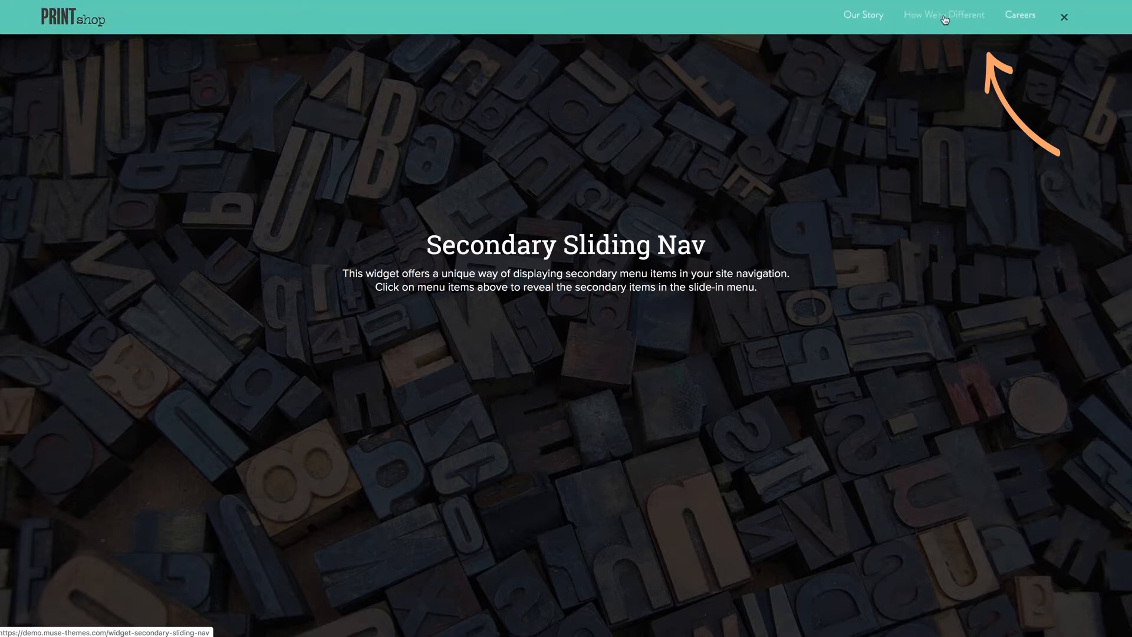
left_click(1063, 17)
left_click(882, 21)
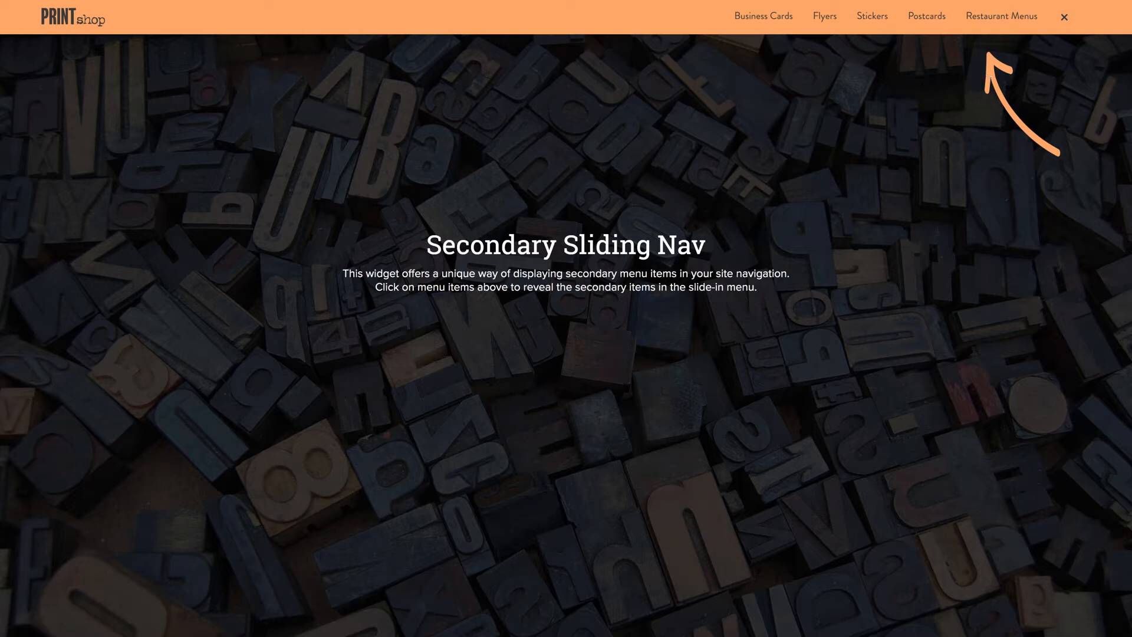
left_click(1064, 18)
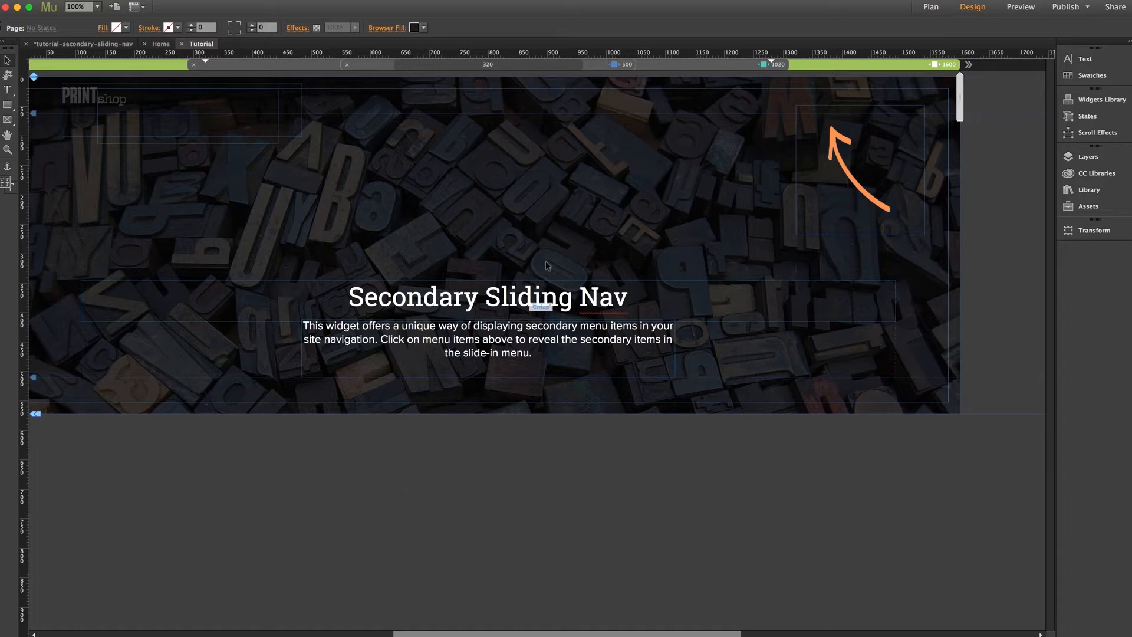
- Add the Secondary Sliding Nav widget from the MT Toolbox library folder to the upper part of the Tutorial page
left_click(1089, 190)
left_click(925, 247)
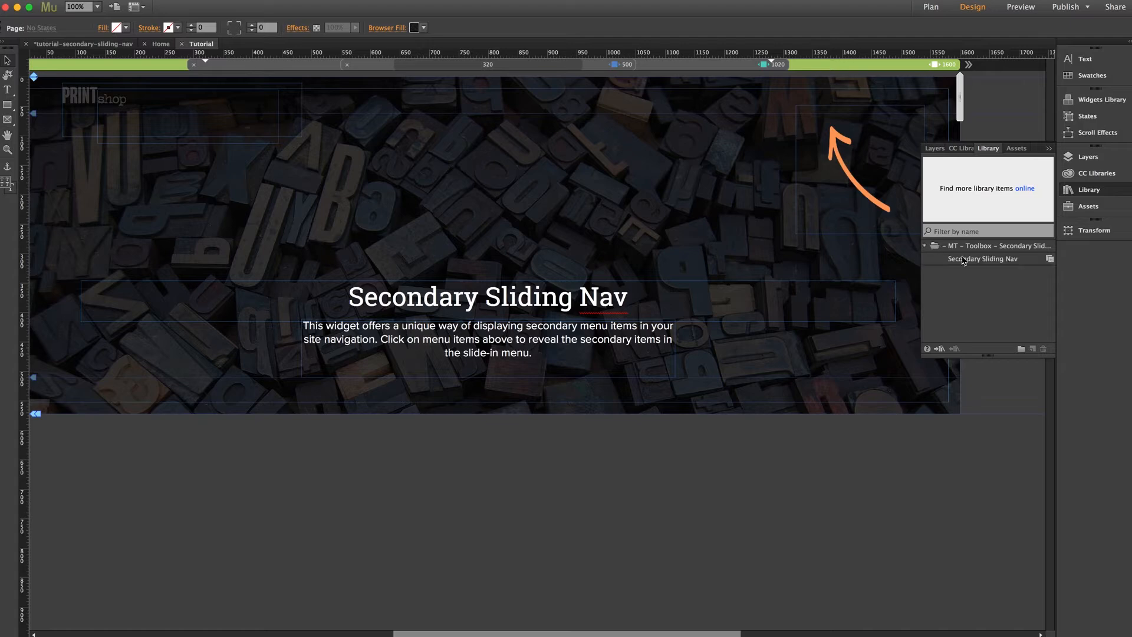
left_click_drag(940, 260, 531, 150)
left_click(531, 150)
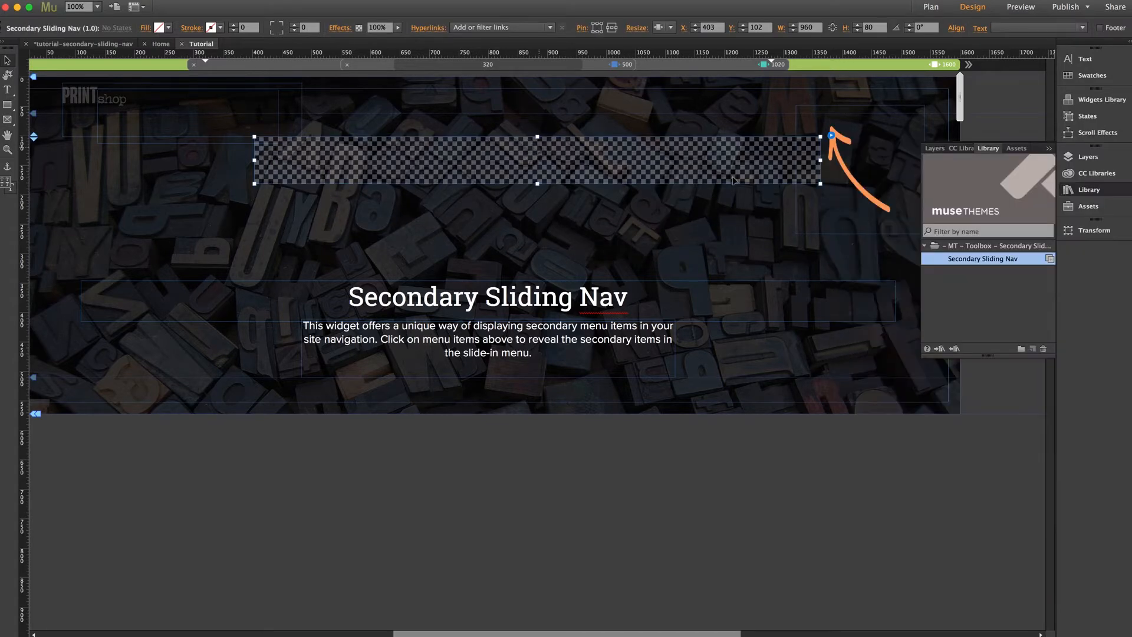
left_click(1107, 196)
left_click_drag(530, 165, 523, 153)
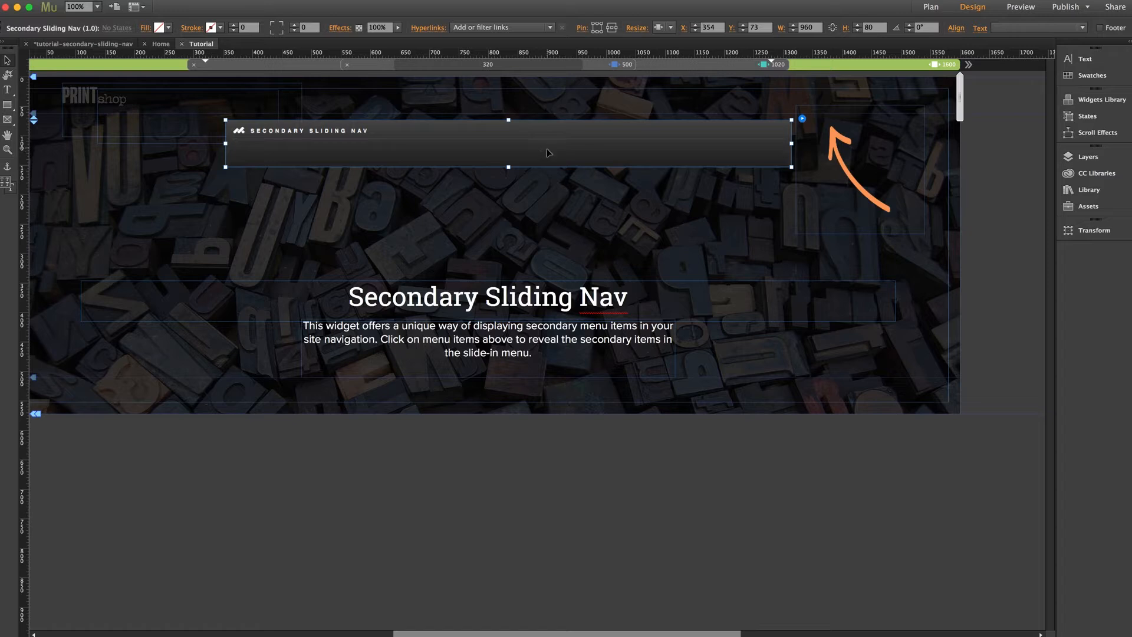
- Move the nav widget to the page's upper edge at X 320, Y 0 and make it stretch to browser width
left_click_drag(548, 153, 526, 111)
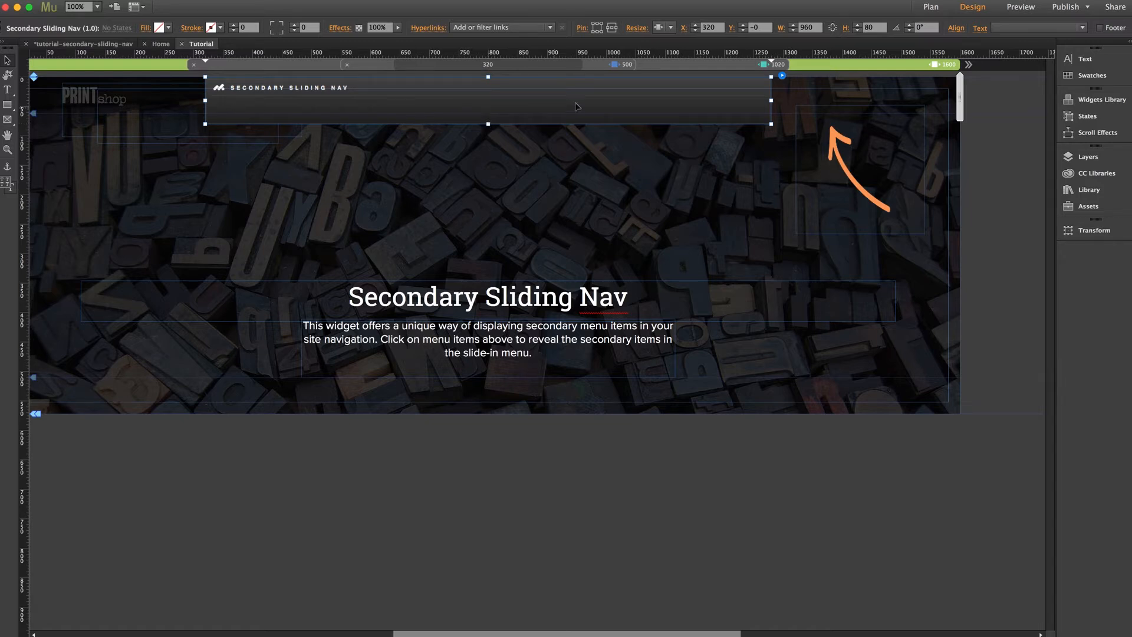
left_click(671, 28)
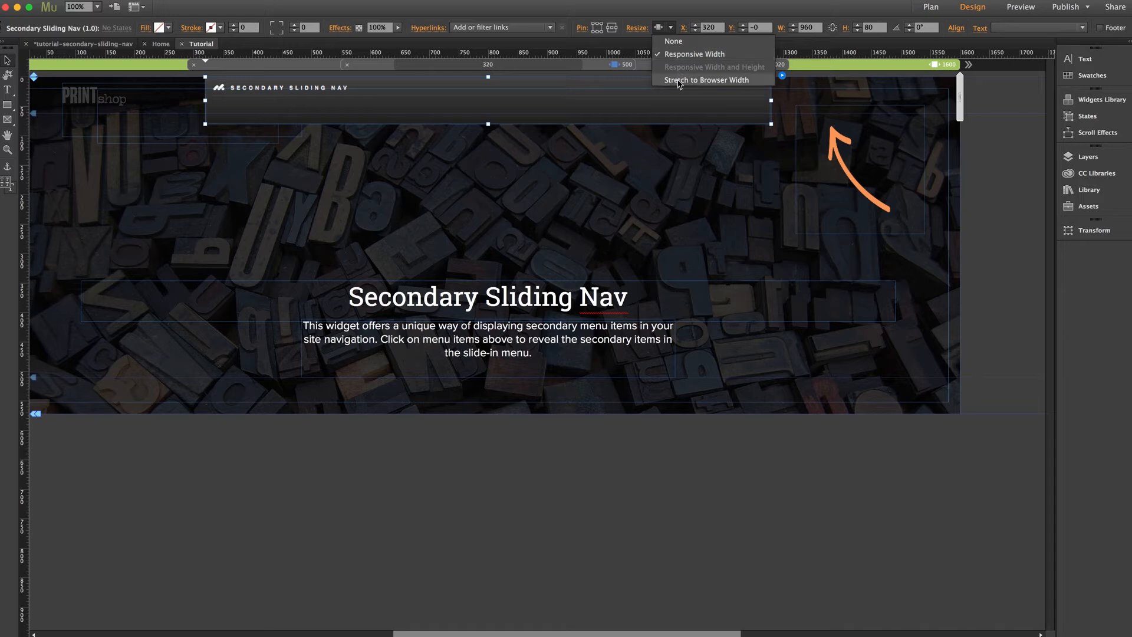
left_click(679, 80)
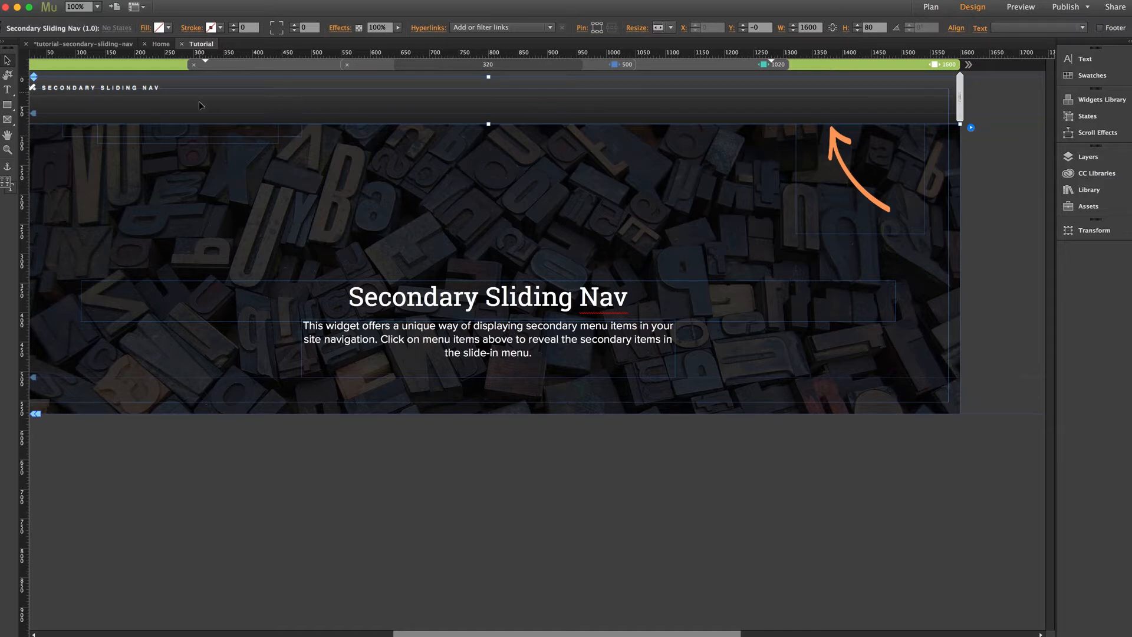
- Bring both PRINT shop logo text frames to the front, above the nav widget
left_click(285, 129)
left_click(268, 142, "shift")
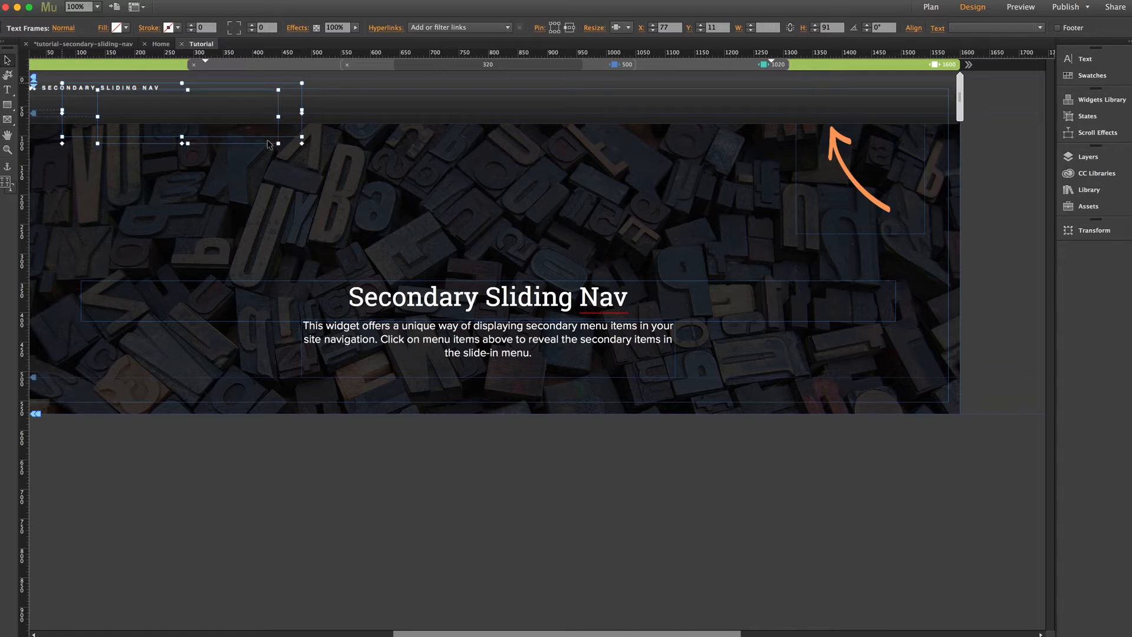
right_click(143, 129)
mouse_move(185, 222)
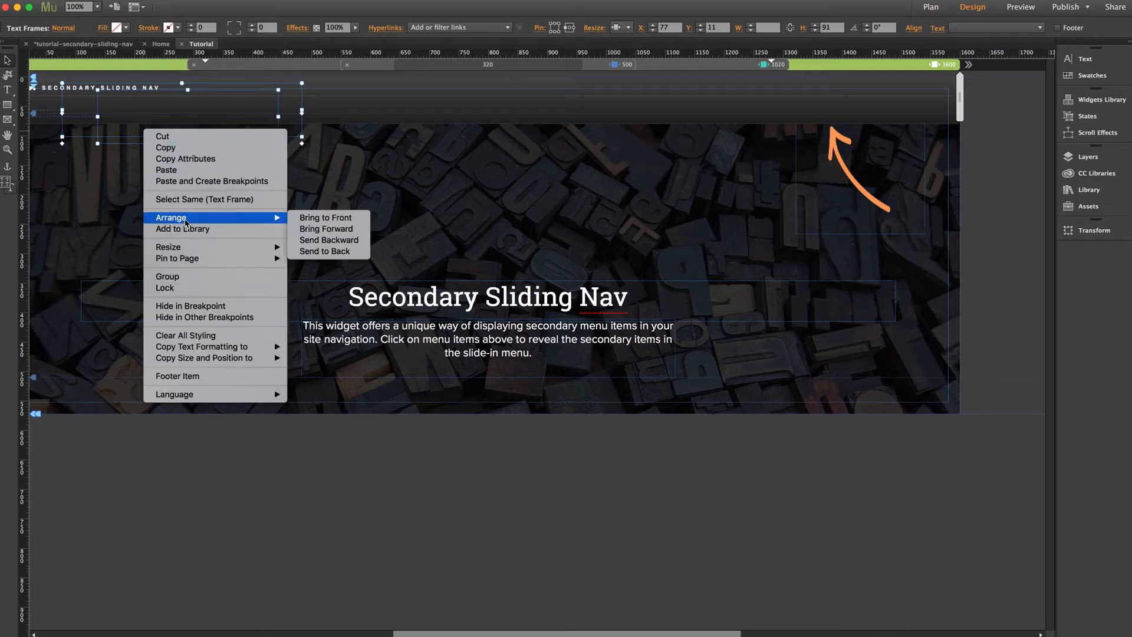
left_click(298, 217)
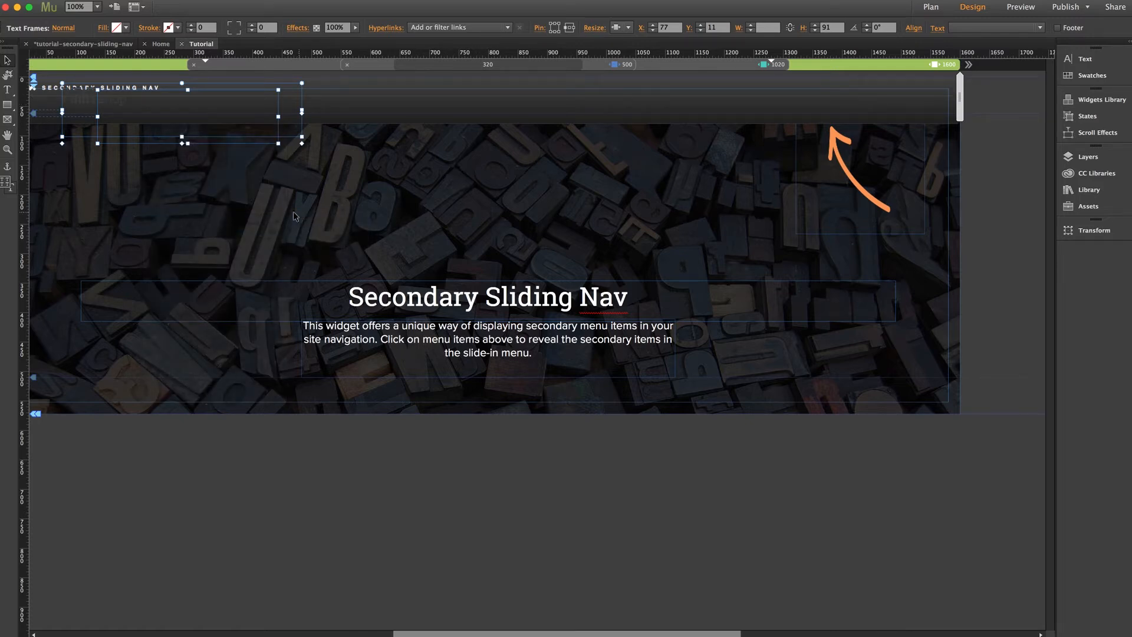
left_click(631, 165)
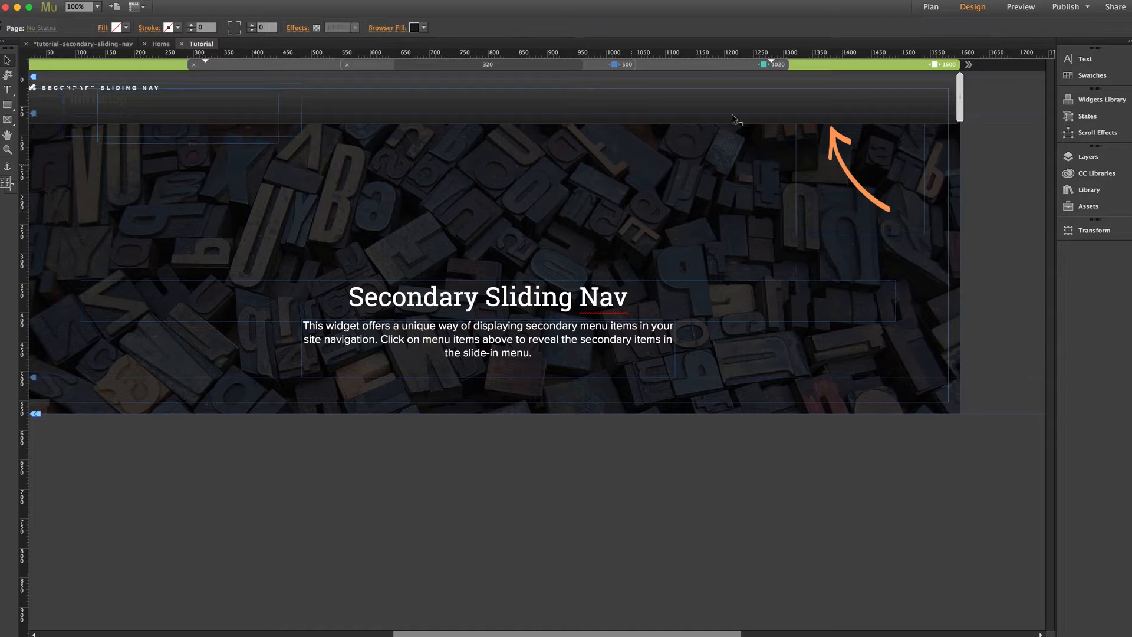
- In the nav widget's options, set the menu background to white and disable the subnav trigger border
left_click(816, 86)
scroll(816, 86, "right", 5)
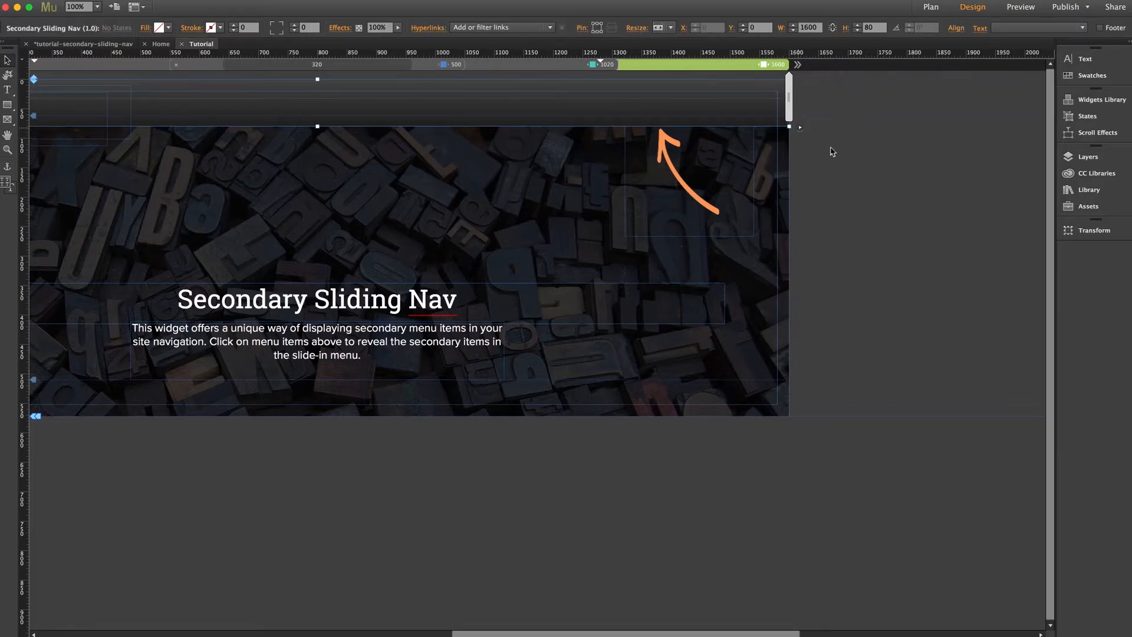
left_click(800, 128)
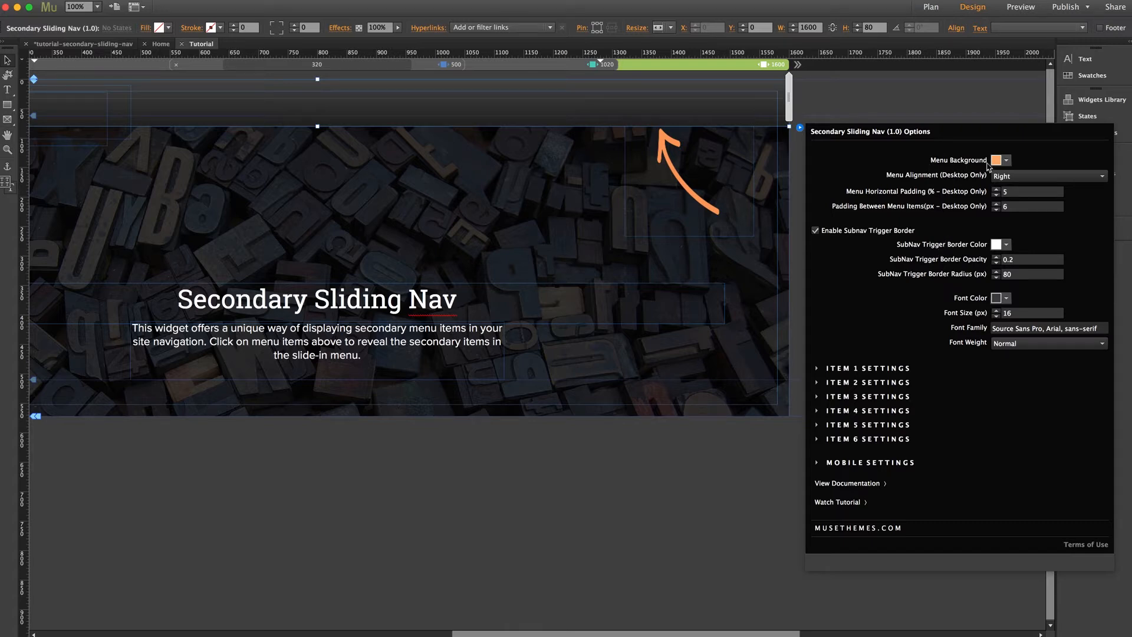
left_click(1005, 160)
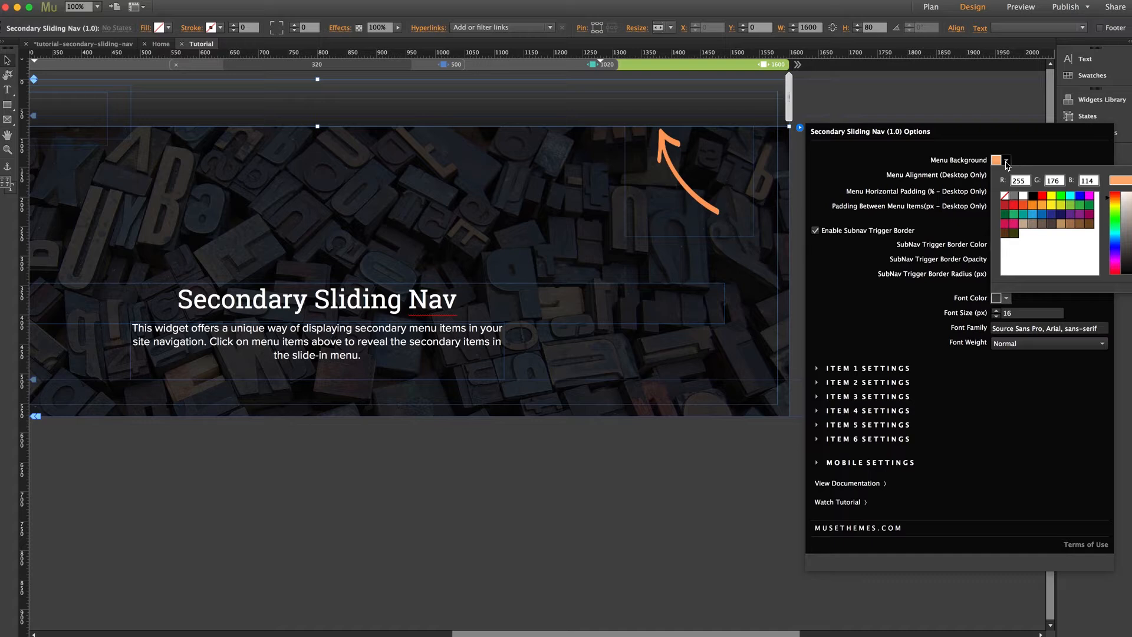
left_click(1015, 195)
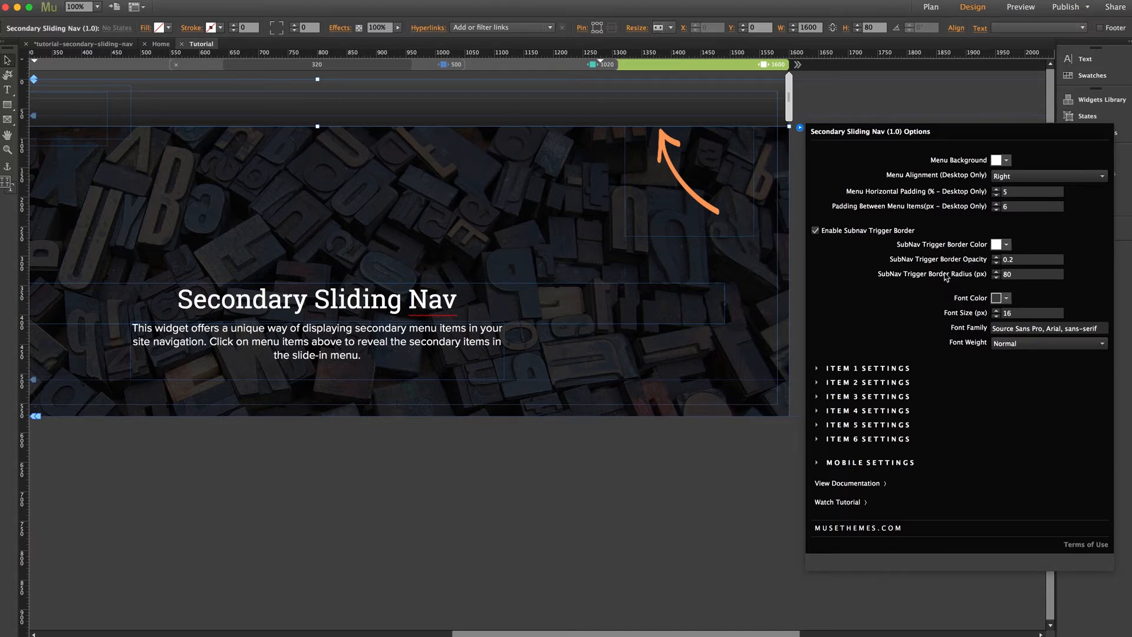
left_click(816, 232)
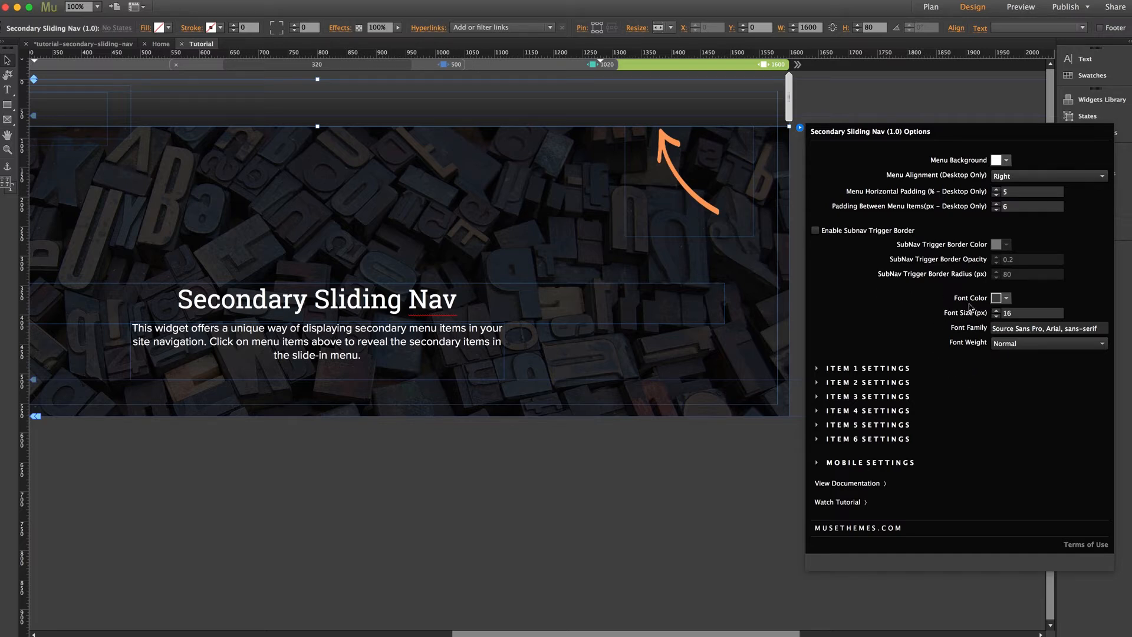
- Set the menu font family to brandon-grotesque, Arial, sans-serif with Normal font weight
left_click(1029, 314)
left_click_drag(1042, 328, 983, 331)
type("brandon-grotesque")
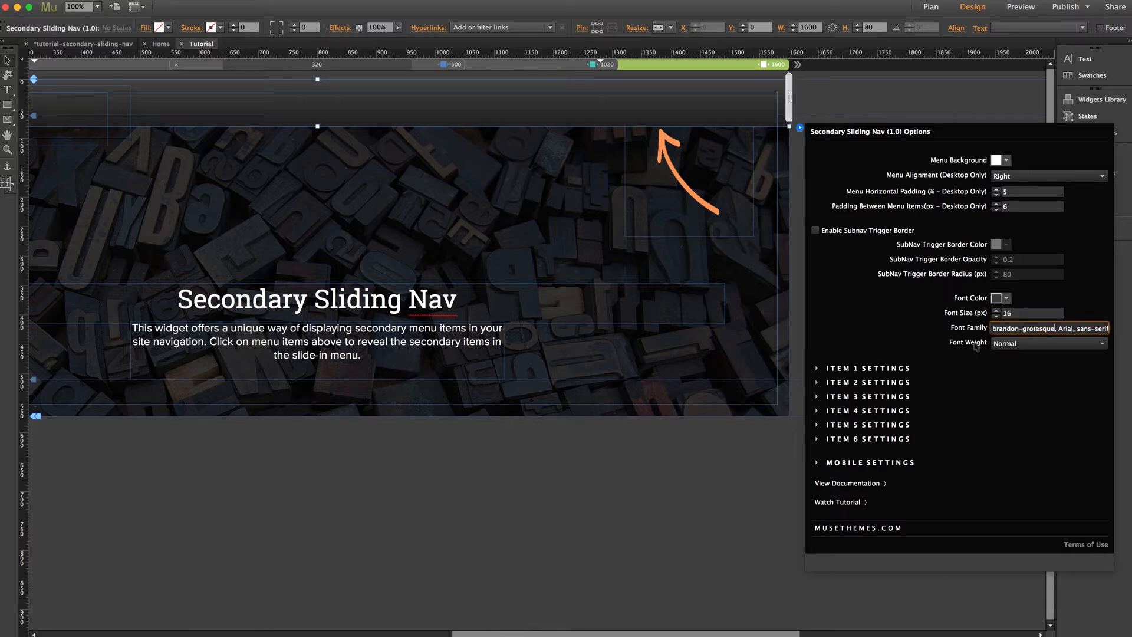
left_click(1019, 344)
left_click(1006, 369)
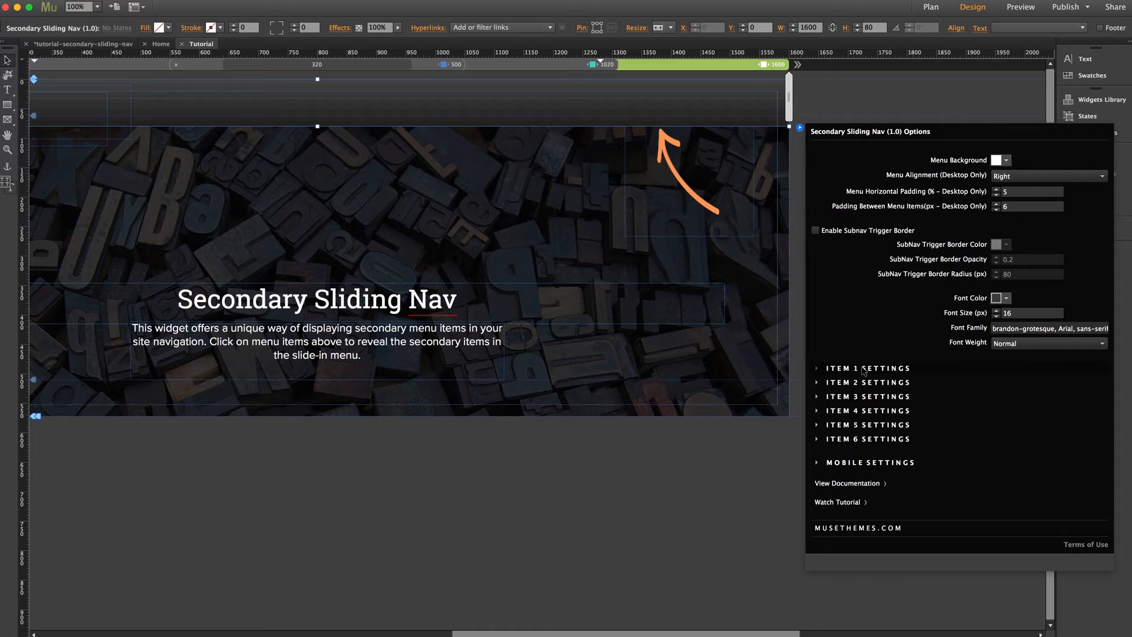
- Title menu item 1 Home in the nav widget's item settings
left_click(863, 369)
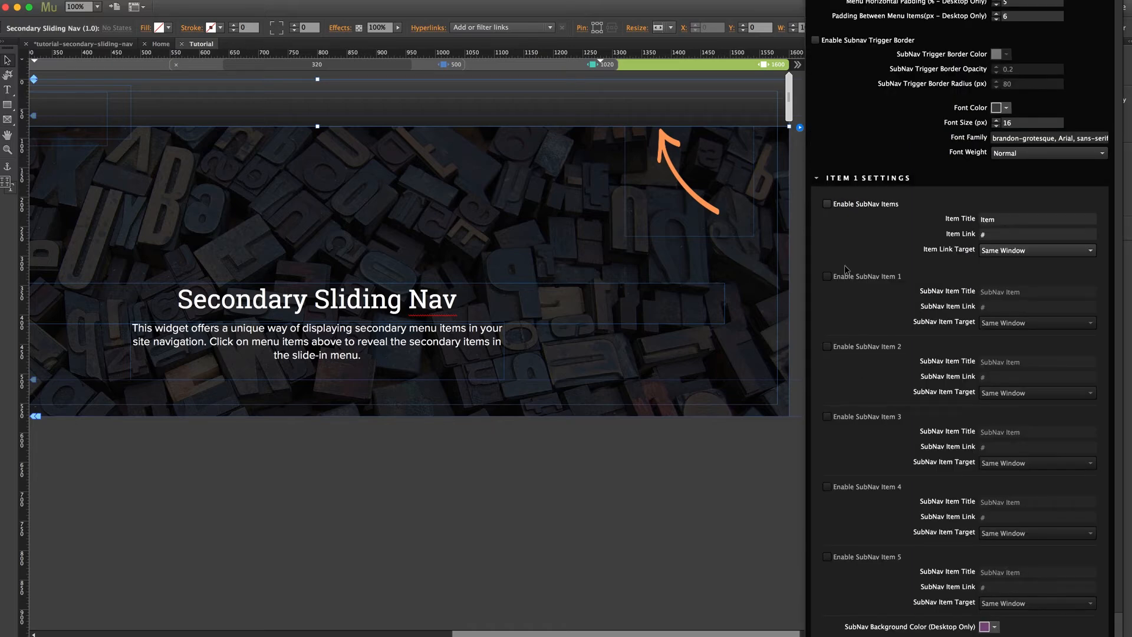
left_click(982, 220)
type("Home")
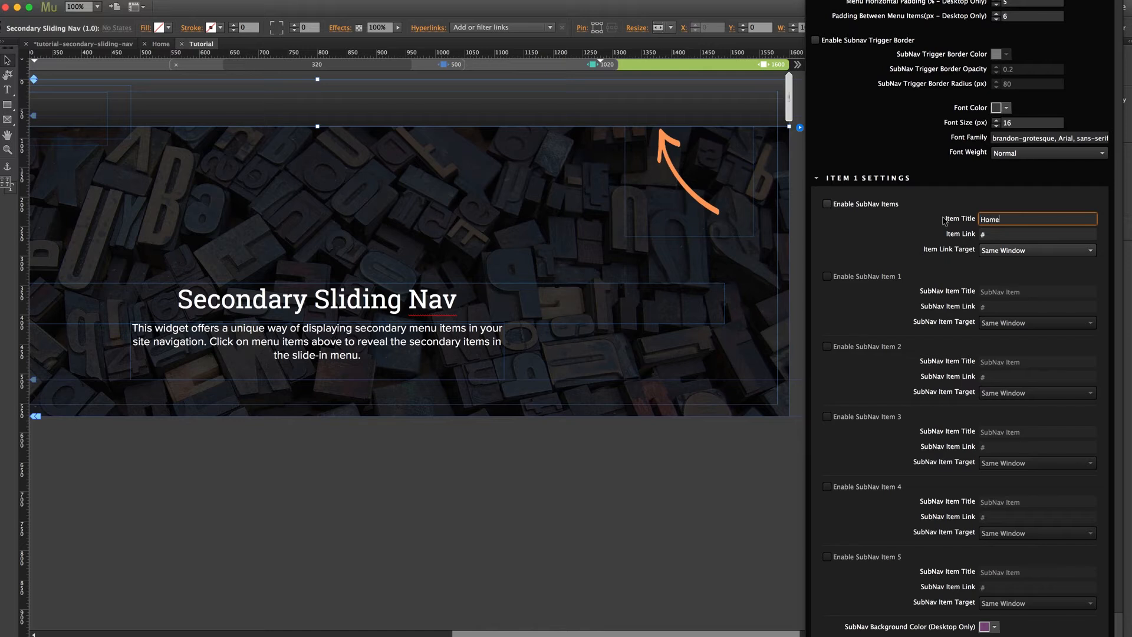
type("`")
key("BackSpace")
left_click(994, 234)
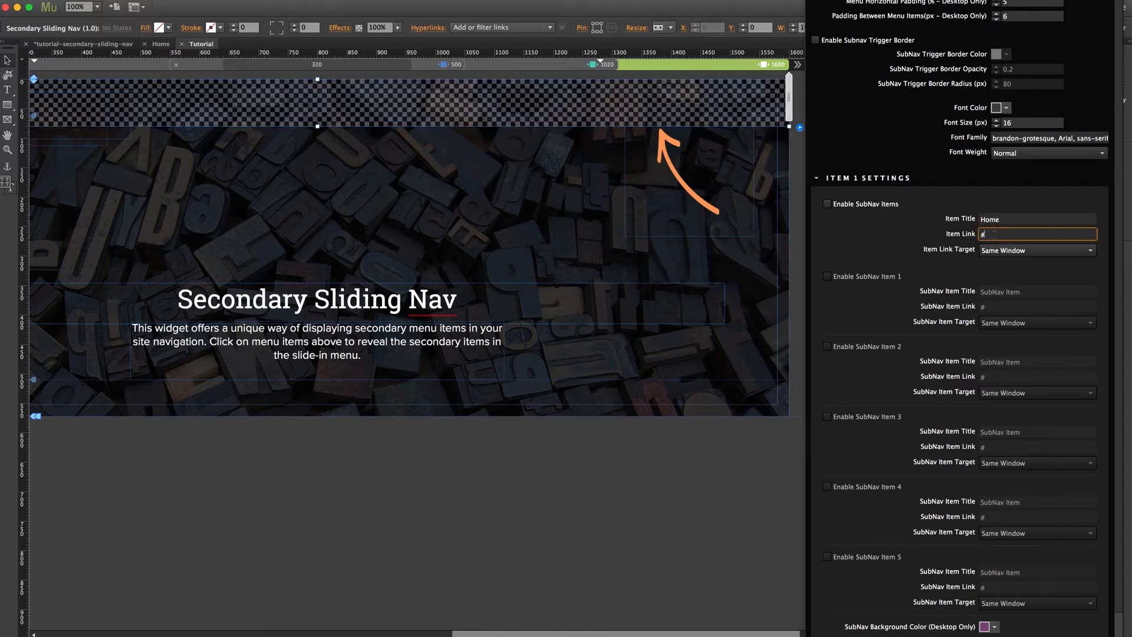
type("https://w")
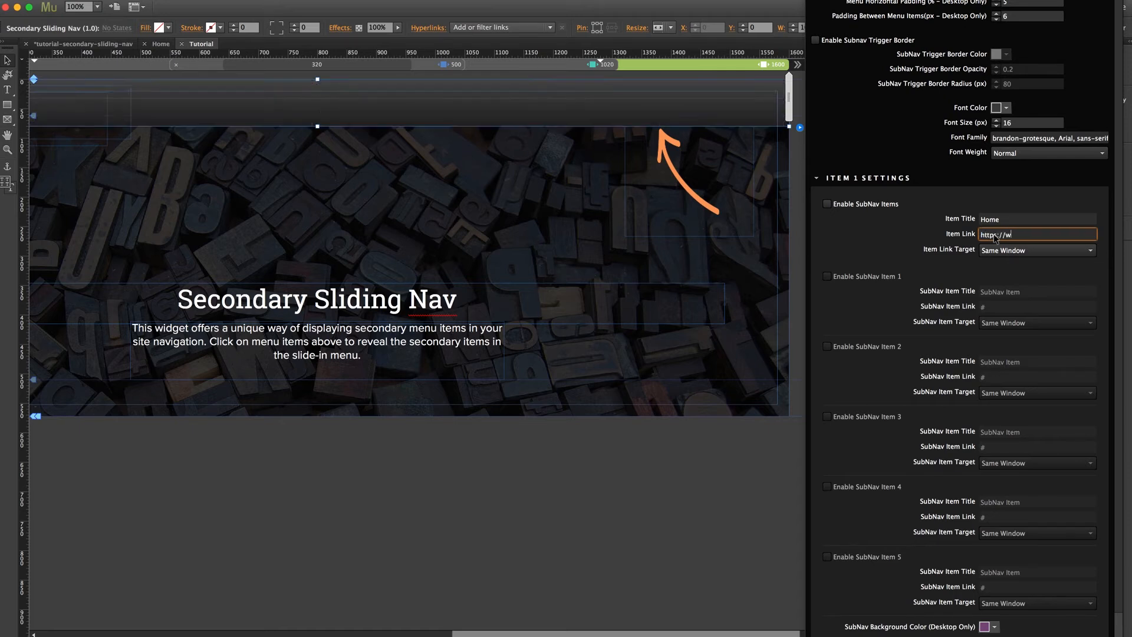
type("ww.musethemes.com")
key("Return")
left_click(1011, 254)
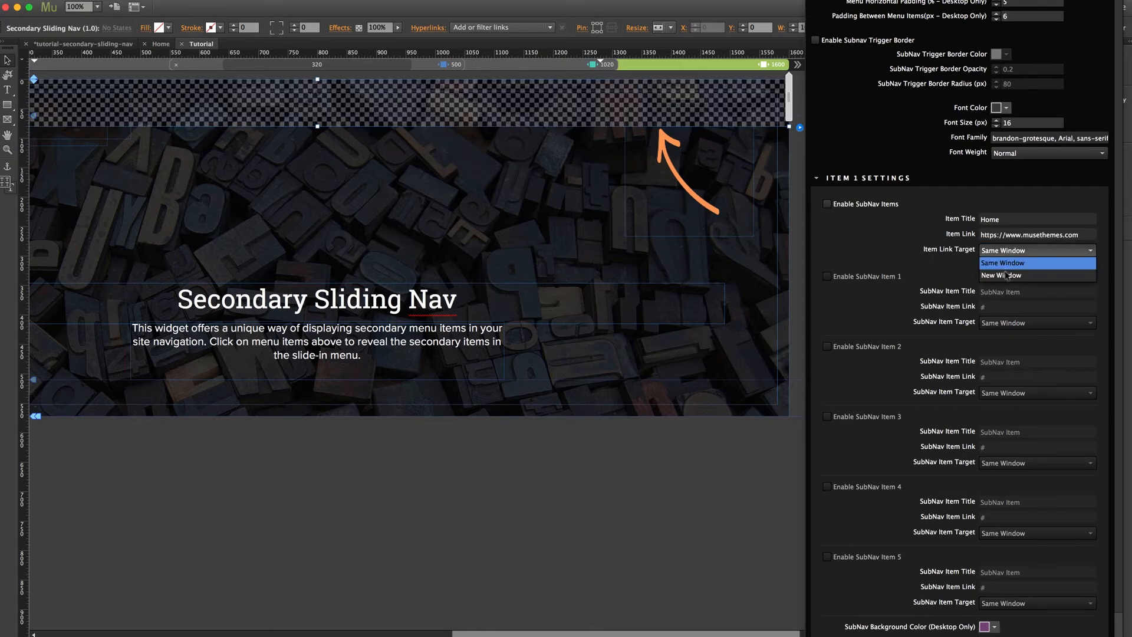
left_click(959, 267)
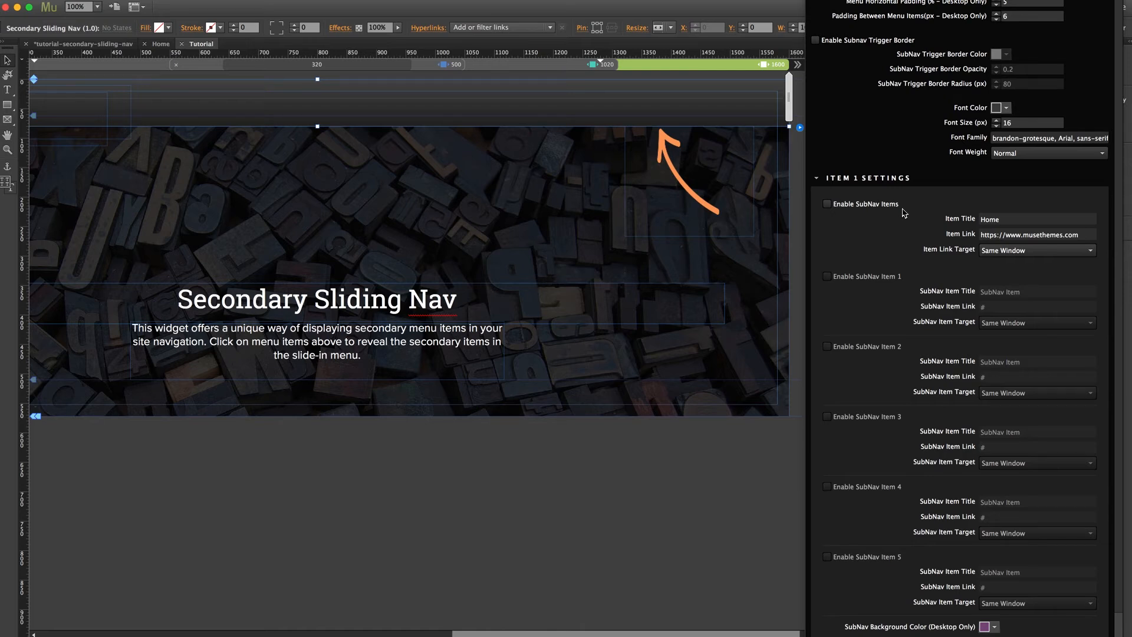
- Try enabling subnav items for menu item 1, turn them off again, and collapse its settings
left_click(827, 204)
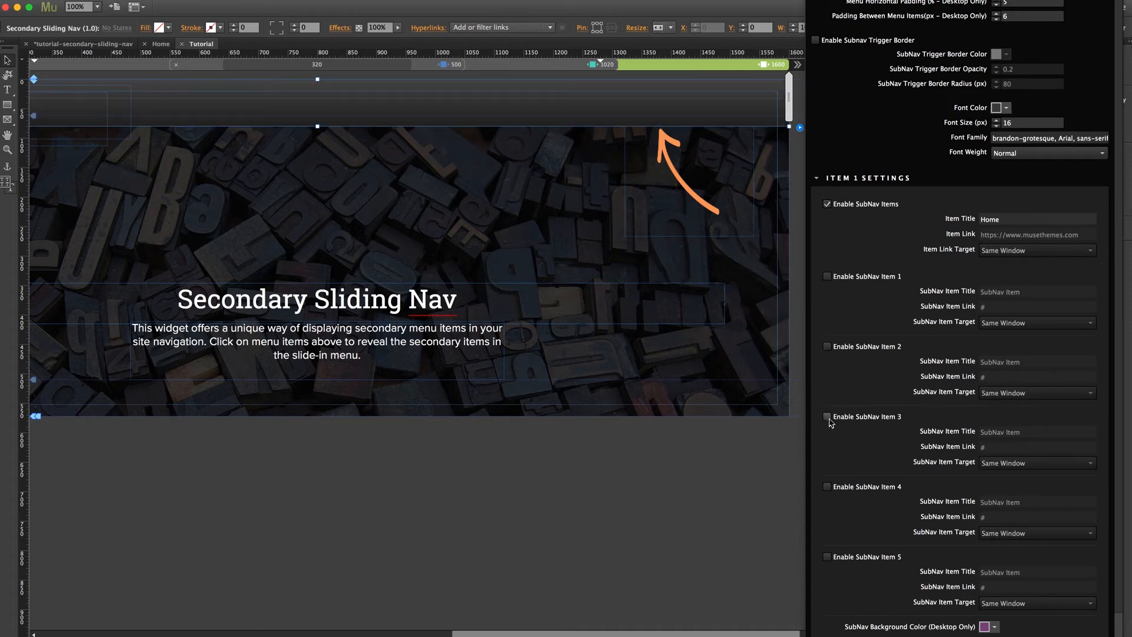
left_click(827, 204)
left_click(854, 182)
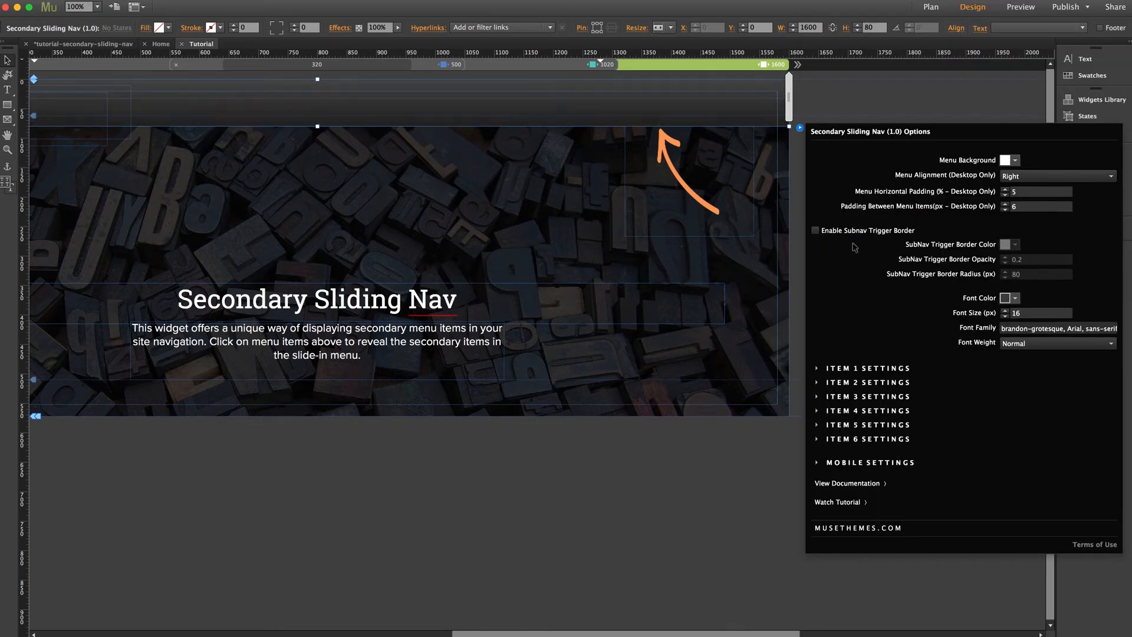
- Enable menu item 2 and title it Services
left_click(861, 384)
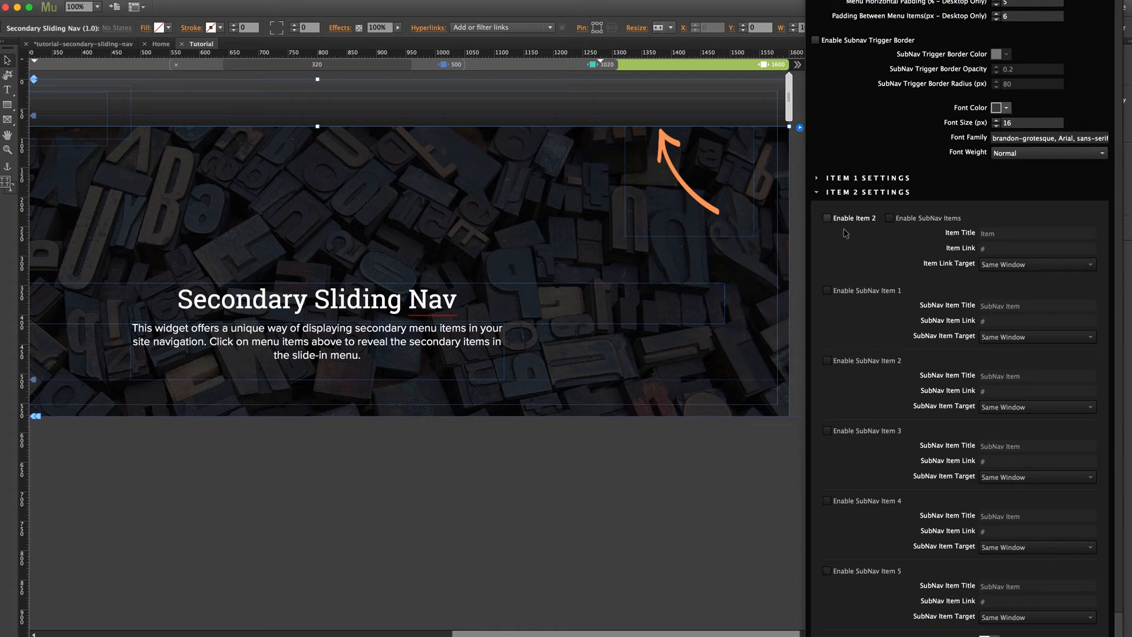
left_click(828, 218)
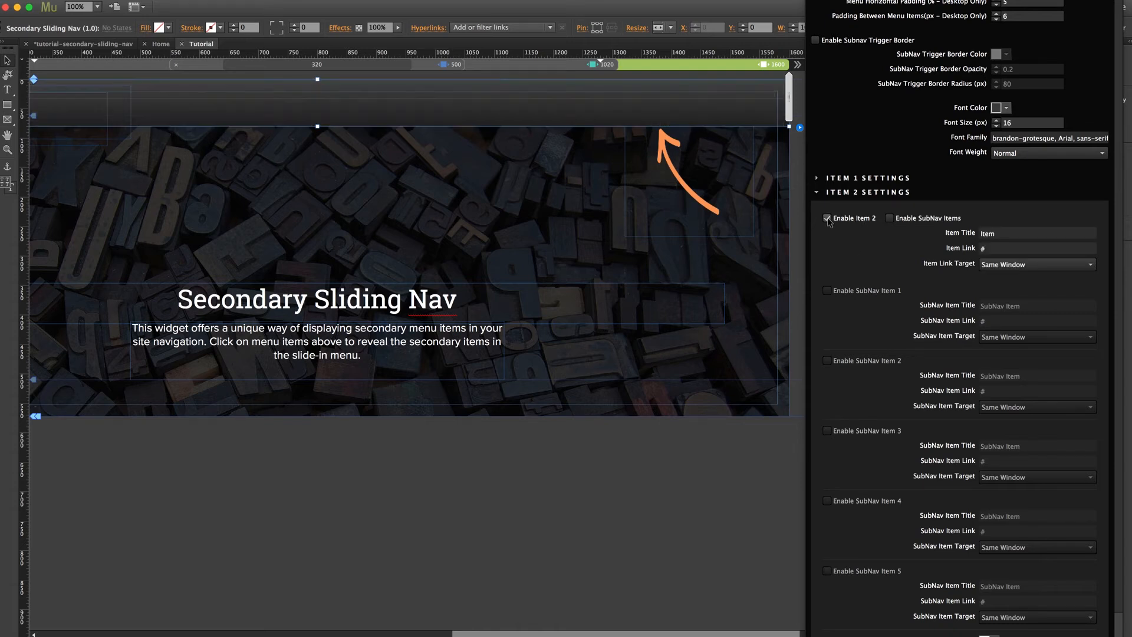
double_click(990, 234)
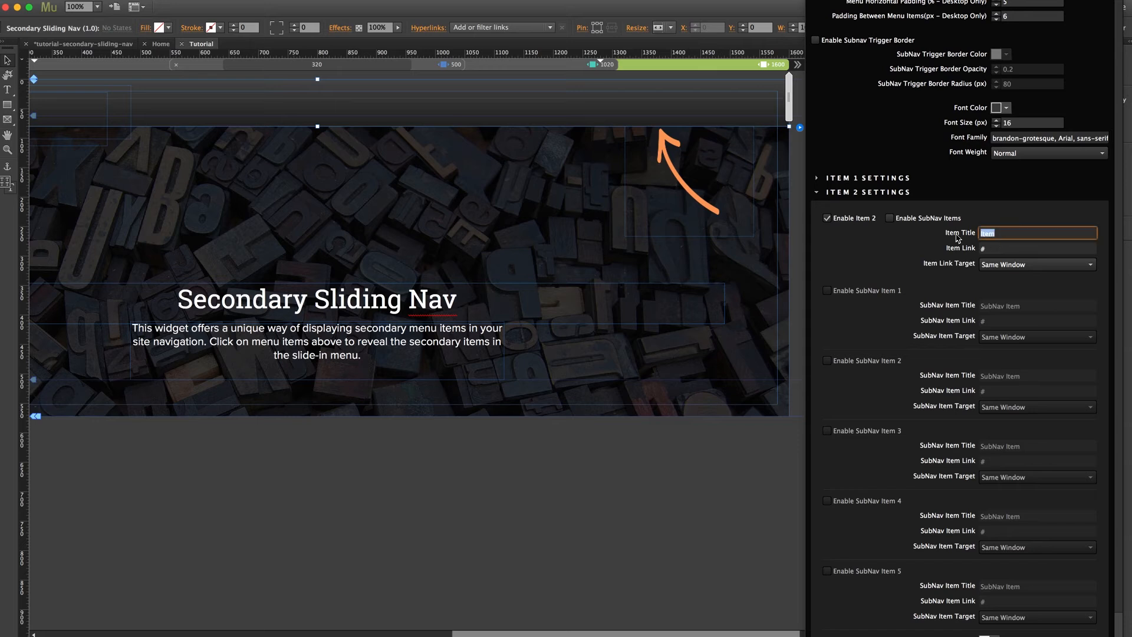
type("Services")
- Enable subnav items for the Services menu item and switch on subnav items 1 through 5
left_click(890, 218)
left_click(828, 291)
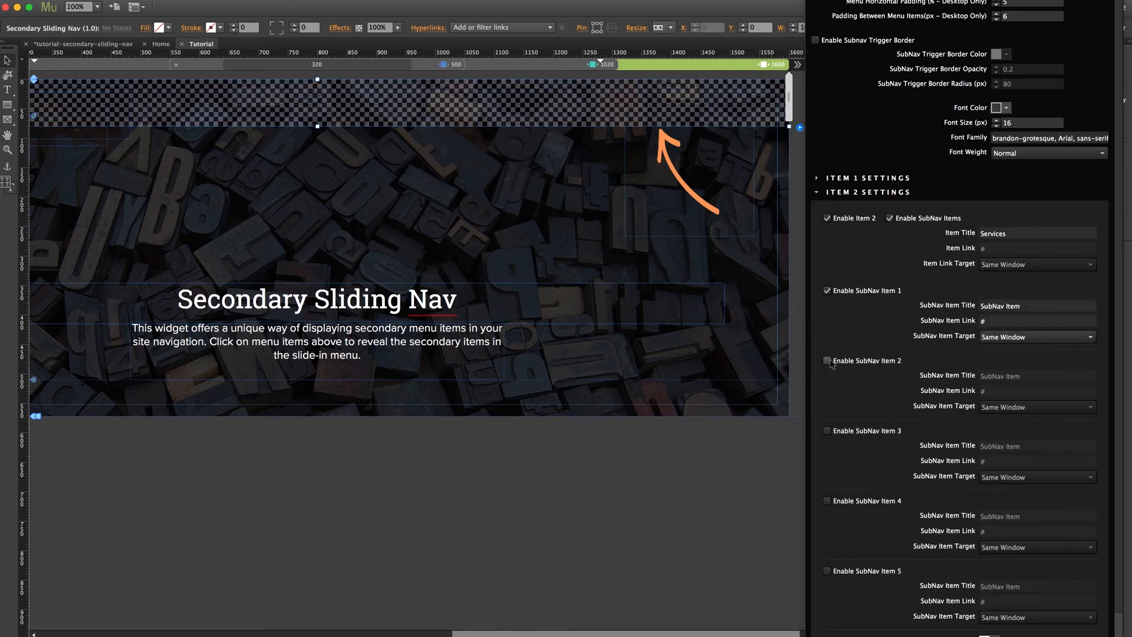
left_click(827, 361)
left_click(827, 431)
left_click(828, 501)
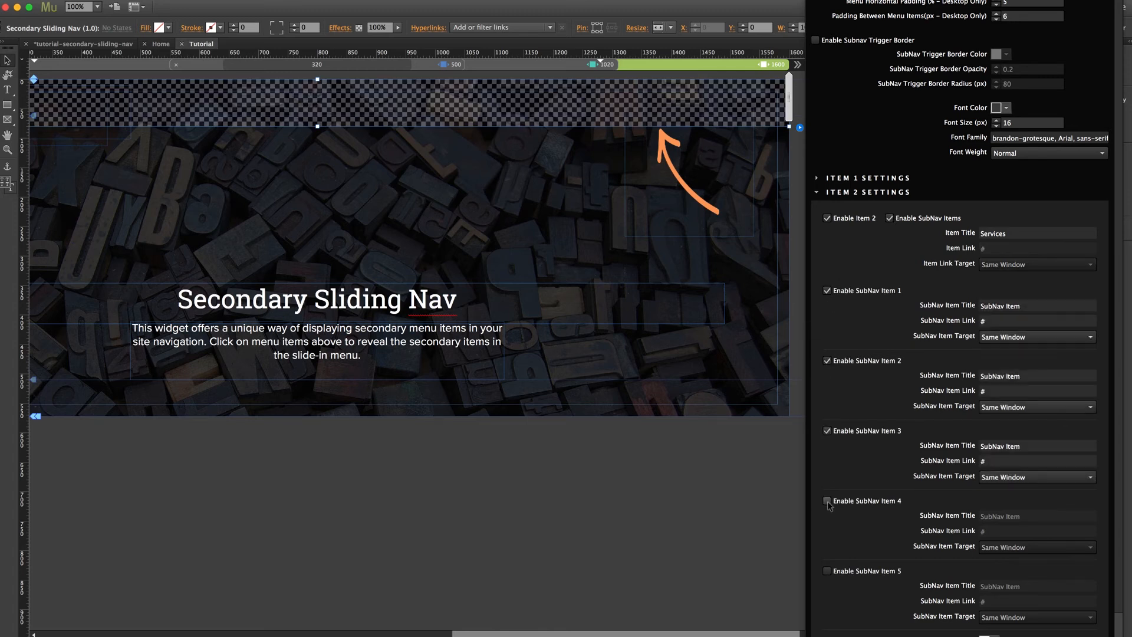
left_click(828, 571)
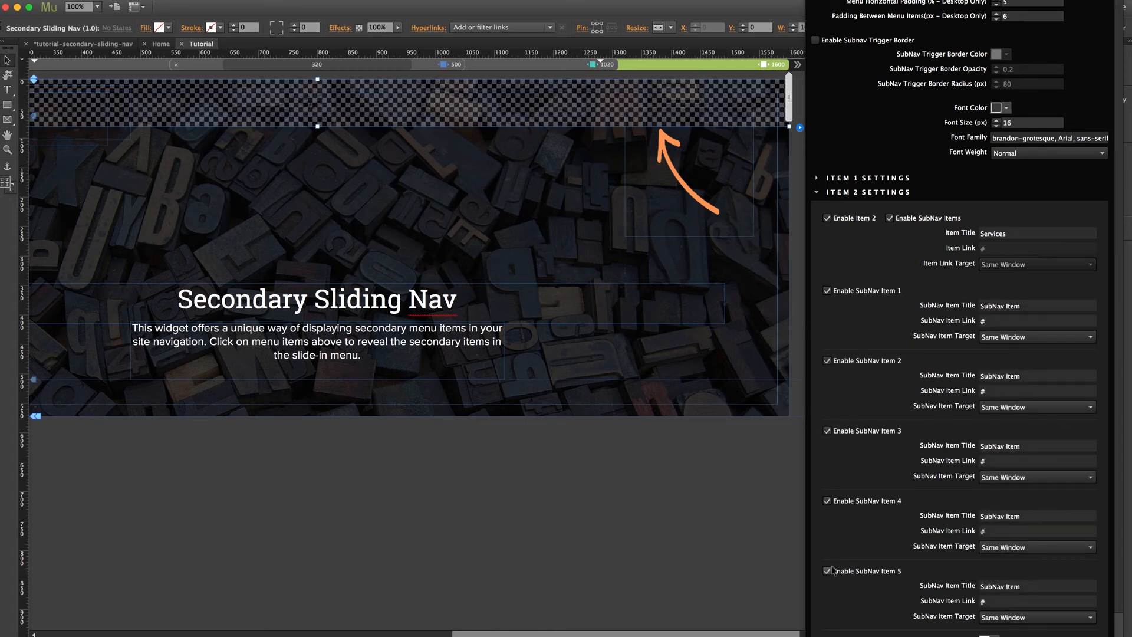
- Title the five Services subnav items Business Cards, Flyers, Stickers, Postcards and Restaurant Menus, in that order
left_click(1014, 302)
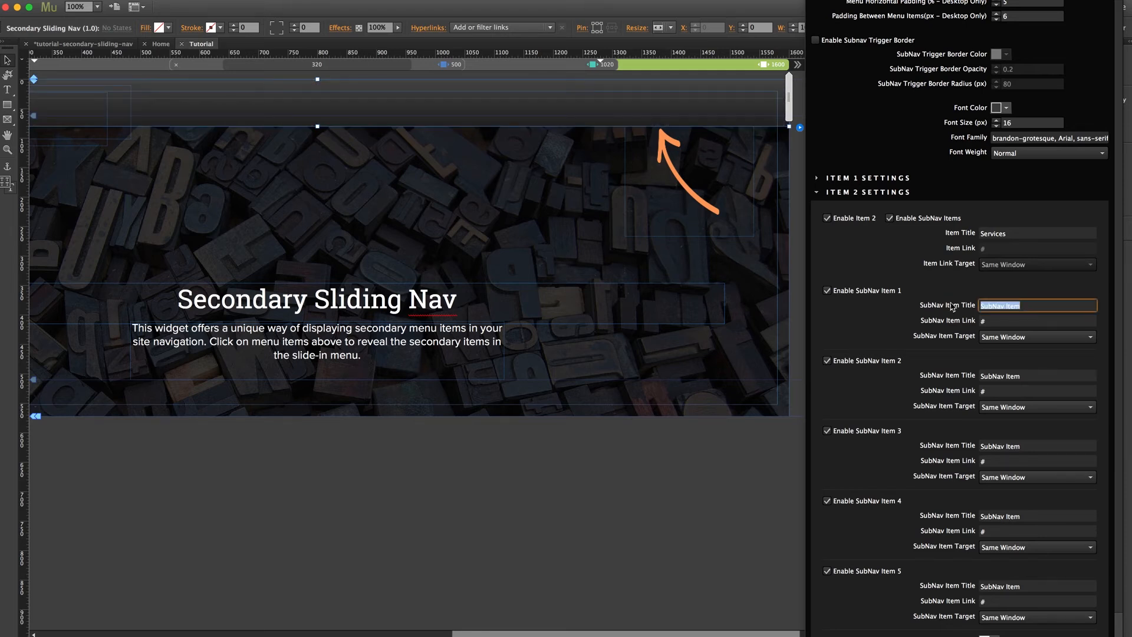
type("Business Cards")
left_click(994, 376)
type("Flyers")
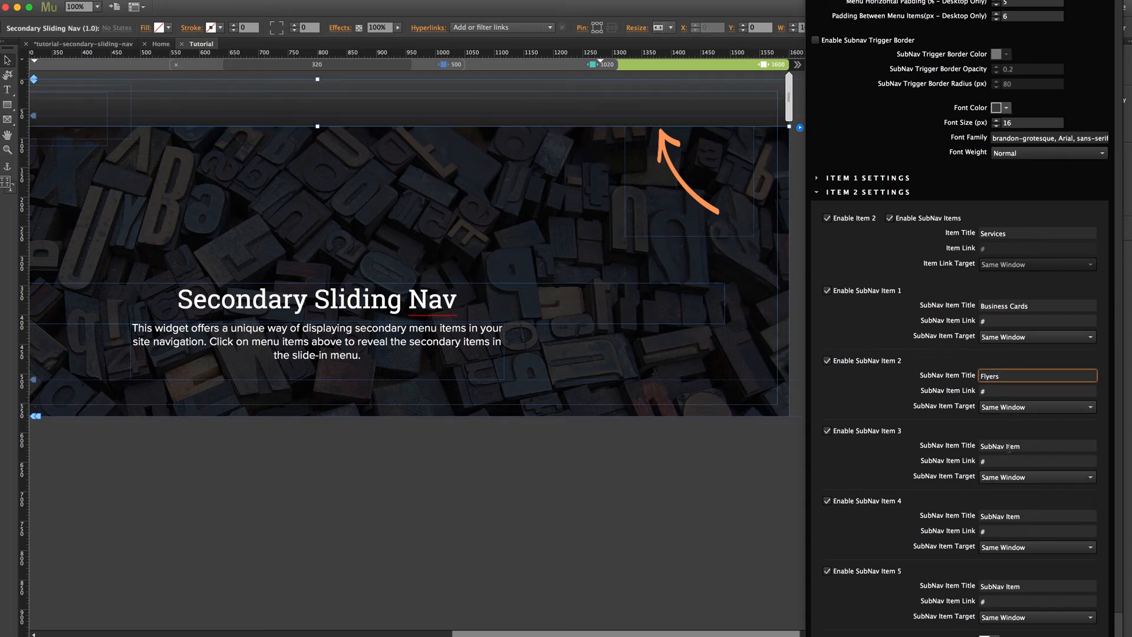
left_click(1009, 448)
type("Stickers")
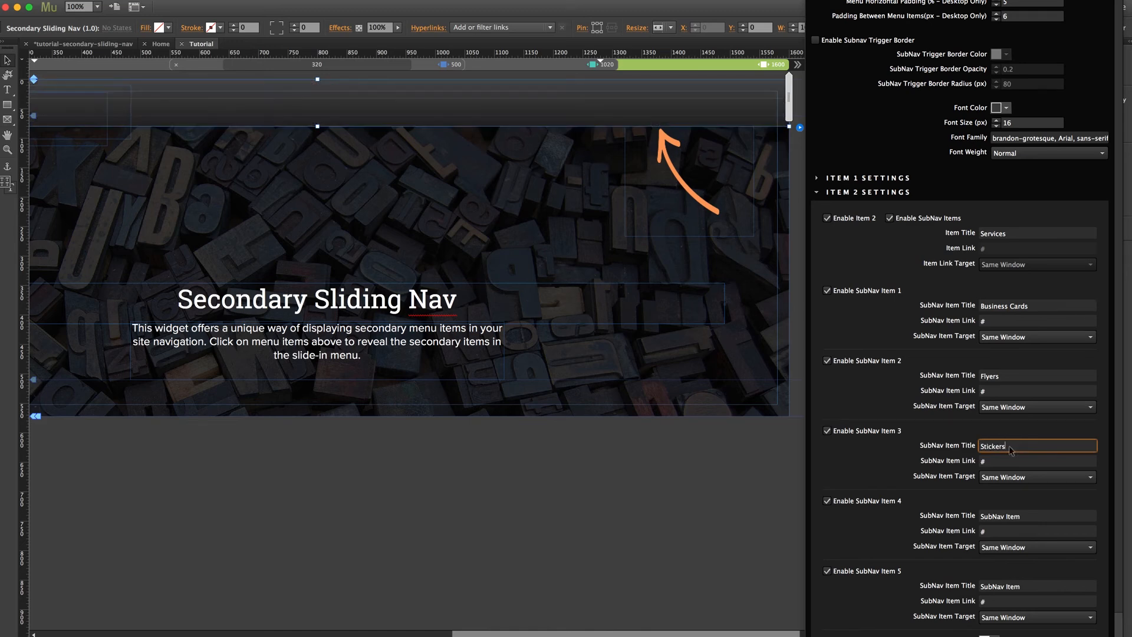
left_click(1020, 514)
type("Post")
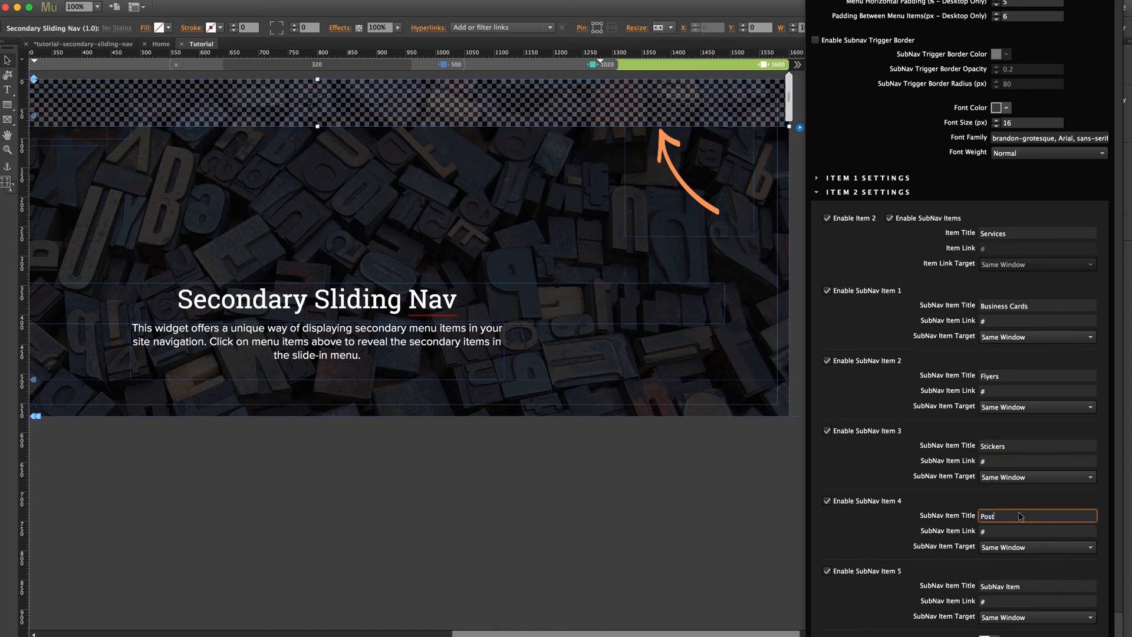
type("cards")
left_click(1005, 584)
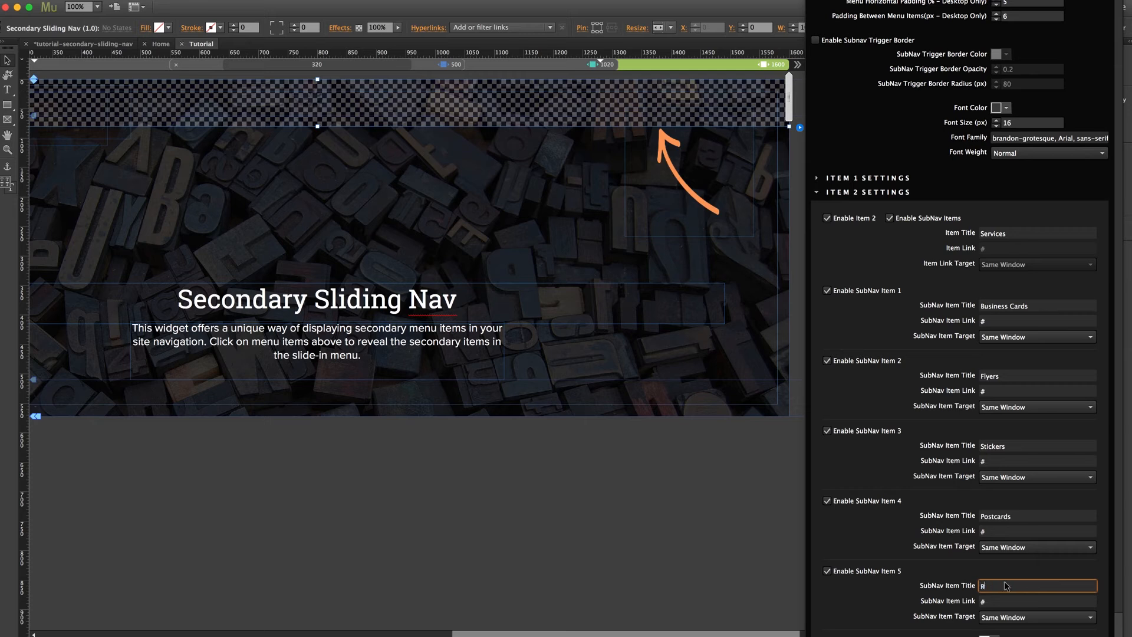
type("Restaurant")
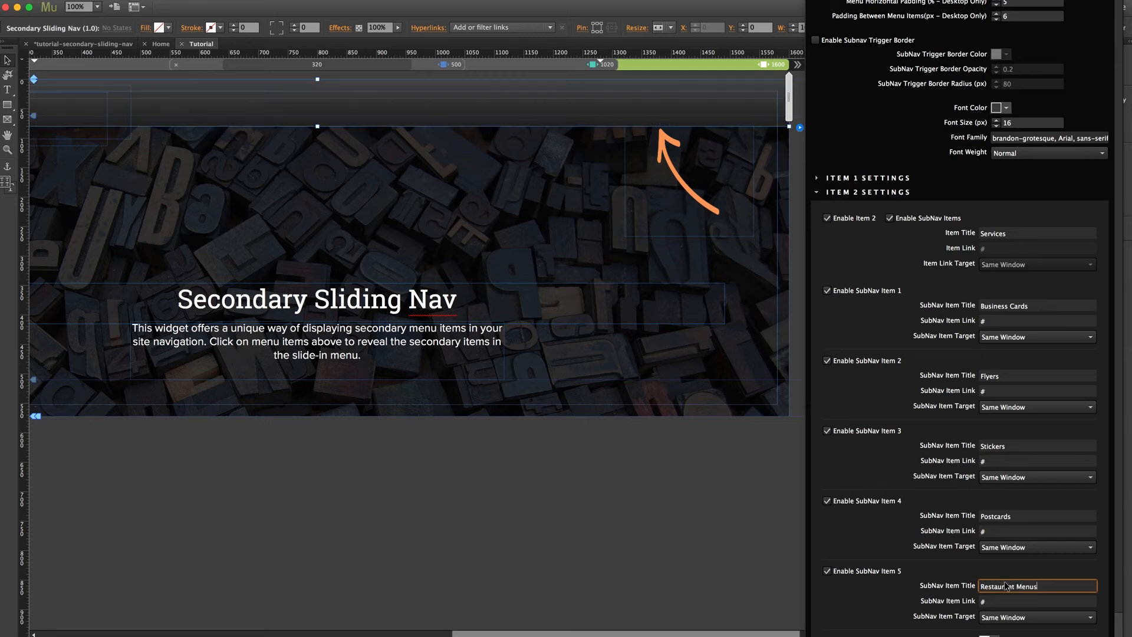
type(" Menus")
left_click(989, 320)
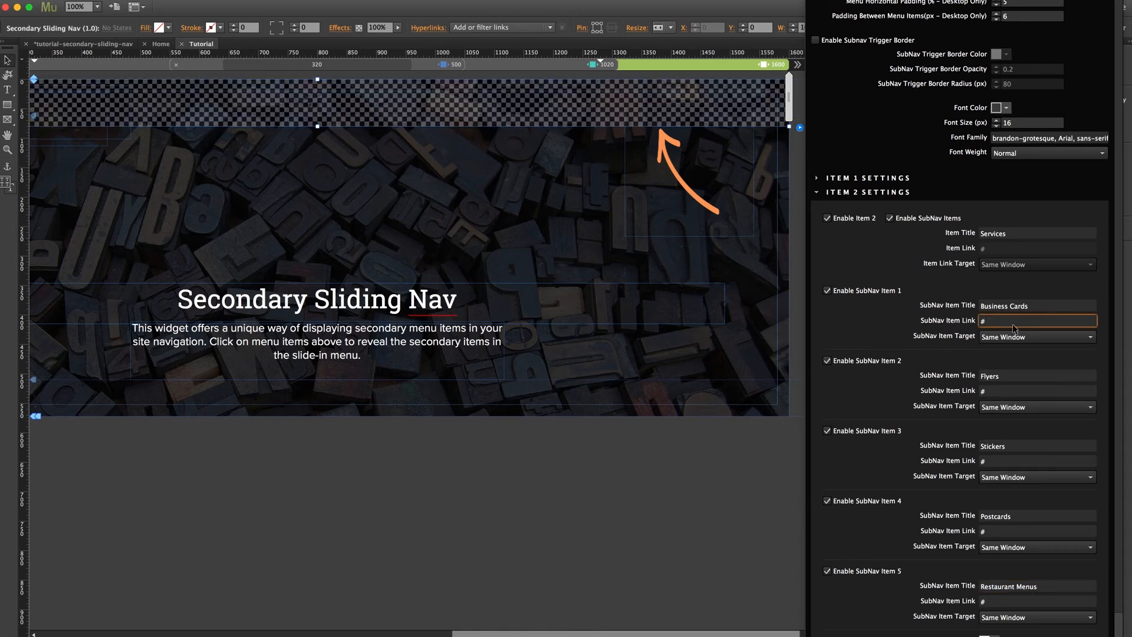
type("https://www.musethemes.com")
left_click(1001, 390)
type("https://www.musethemes.com")
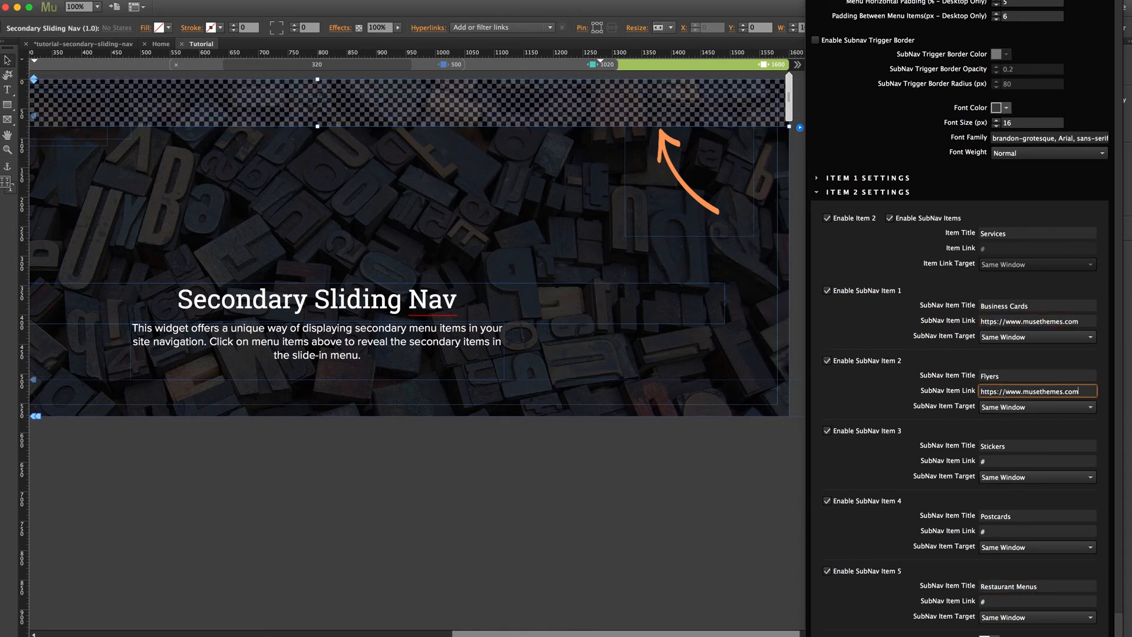
left_click(997, 462)
type("https://www.musethemes.com")
left_click(992, 533)
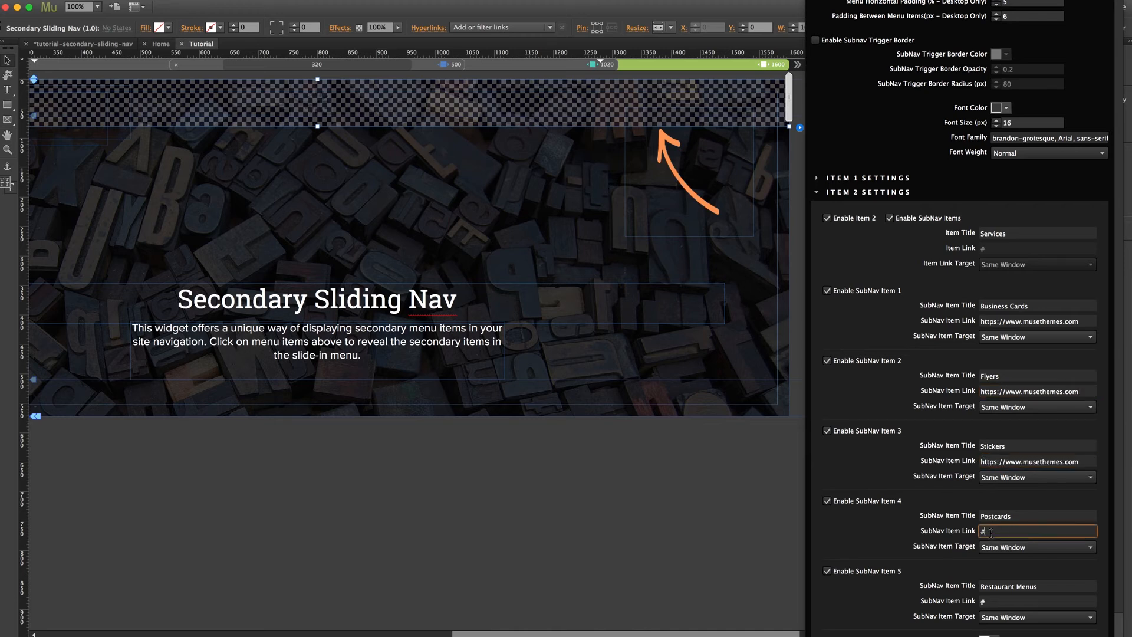
type("https://www.musethemes.com")
left_click(989, 601)
type("https://www.musethemes.com")
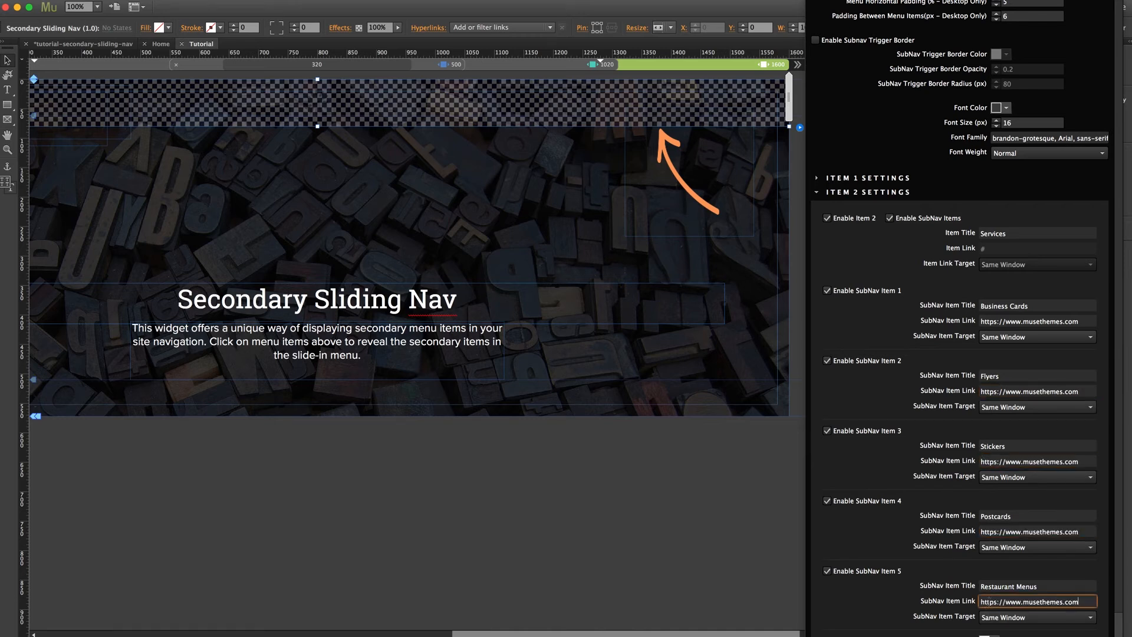
- Collapse the item 2 settings and check the desktop subnav background color option in the item 1 settings
left_click(855, 195)
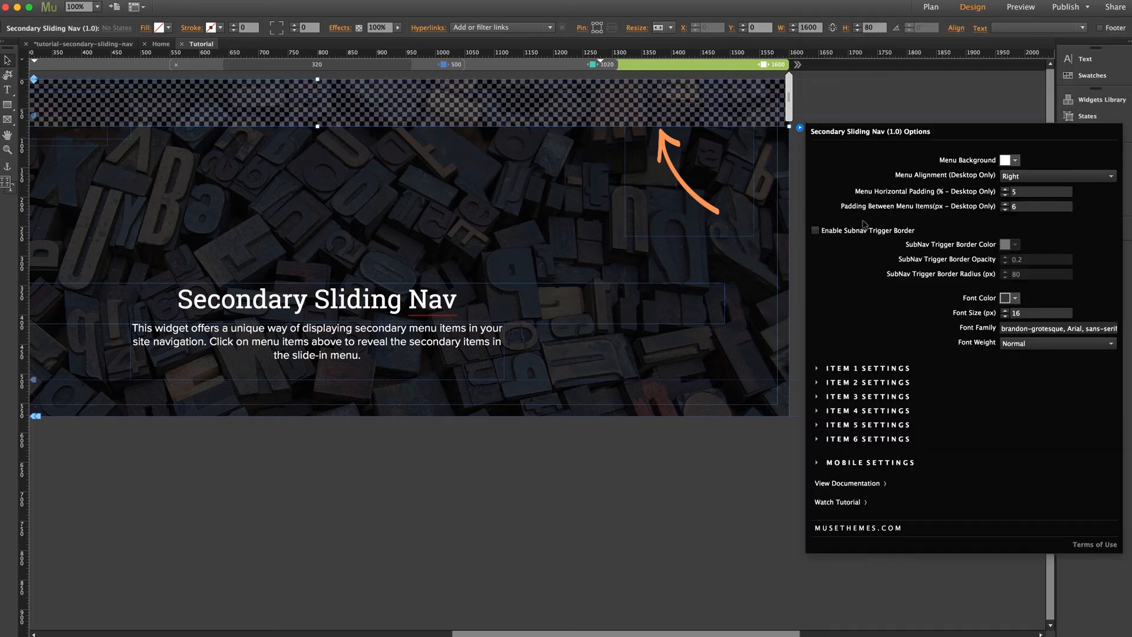
left_click(866, 368)
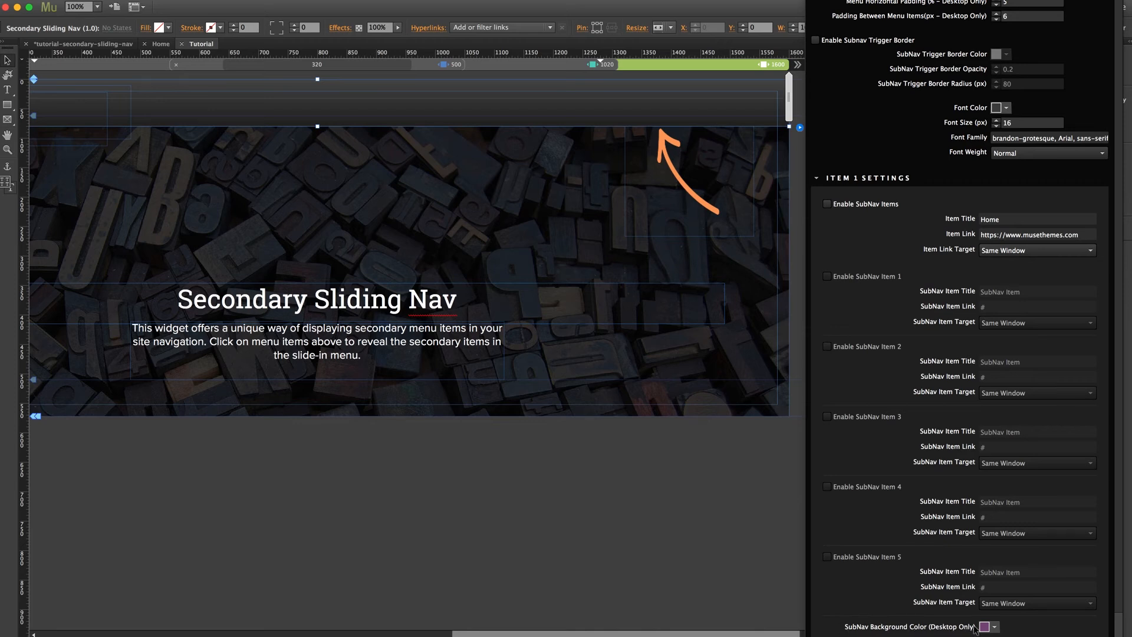
left_click(869, 179)
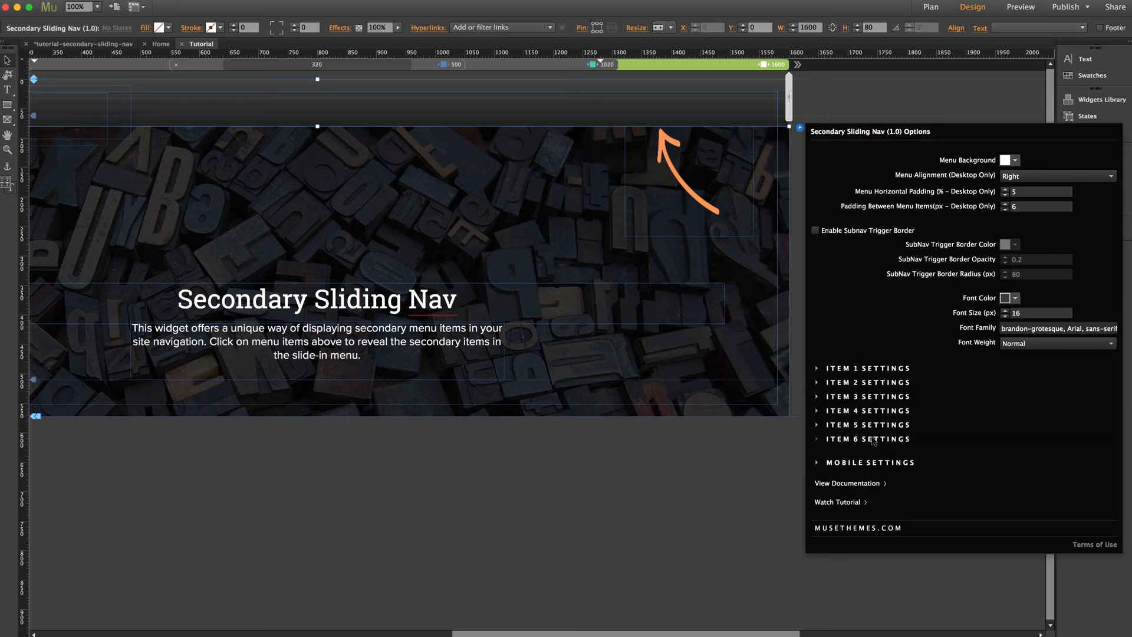
- Enable menu item 3 in its settings and title it About
left_click(849, 397)
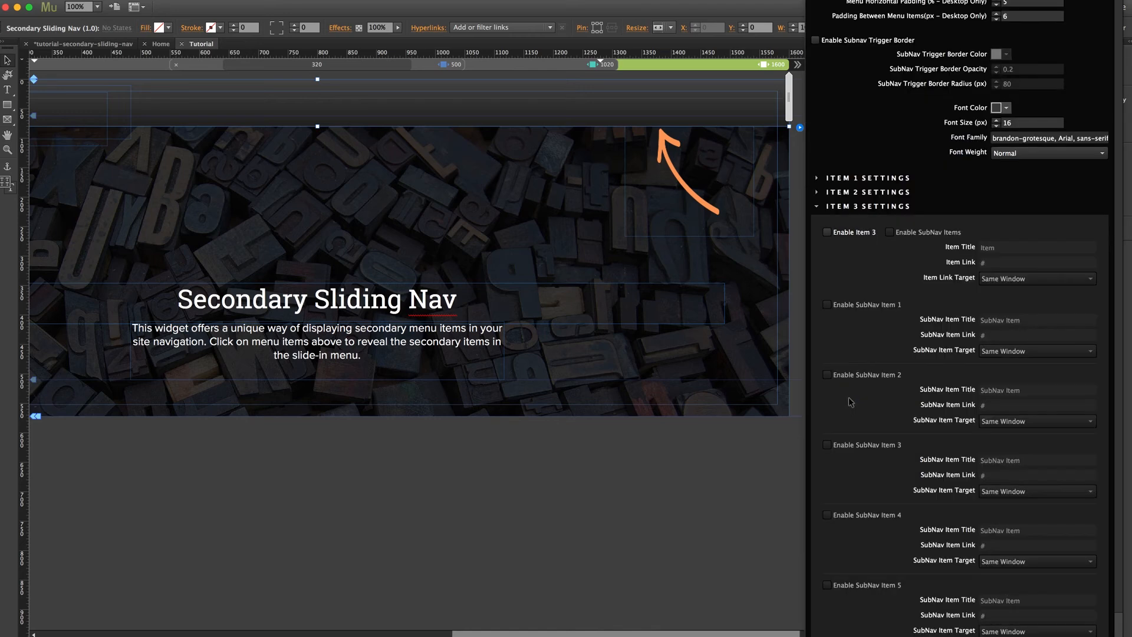
left_click(827, 233)
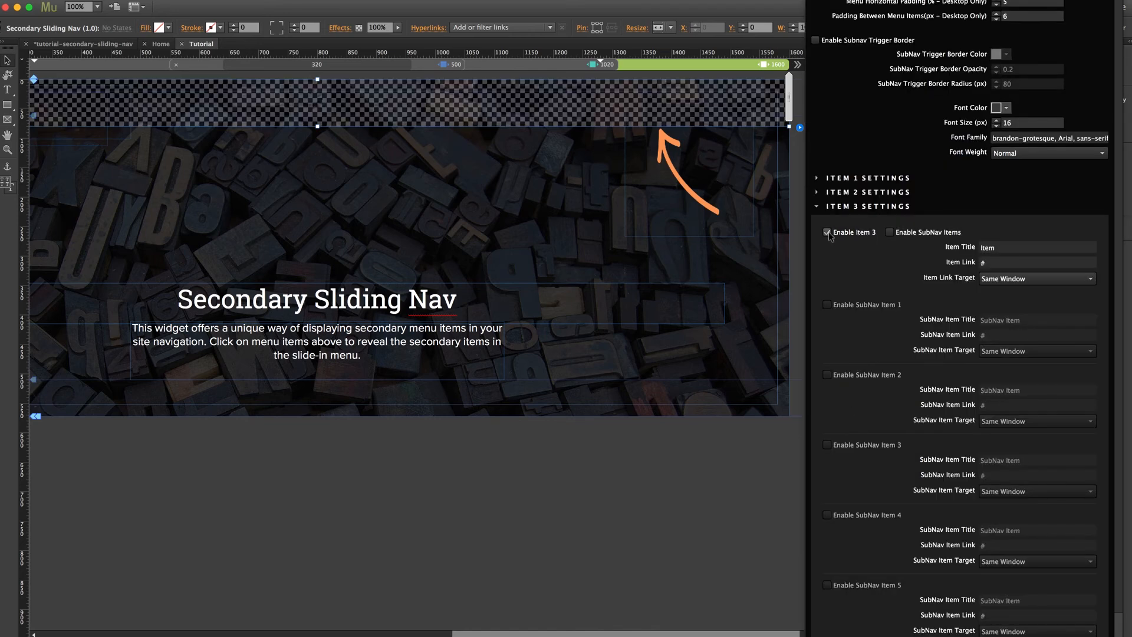
key("Tab")
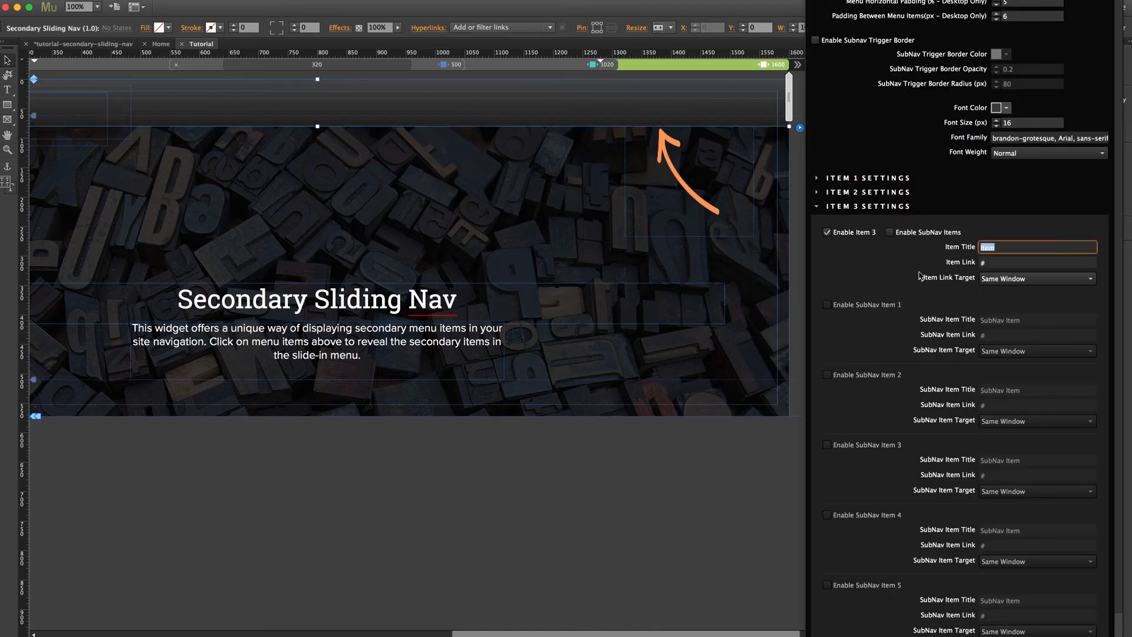
type("About")
- Enable subnav items for the About menu item and switch on subnav items 1, 2 and 3
left_click(890, 233)
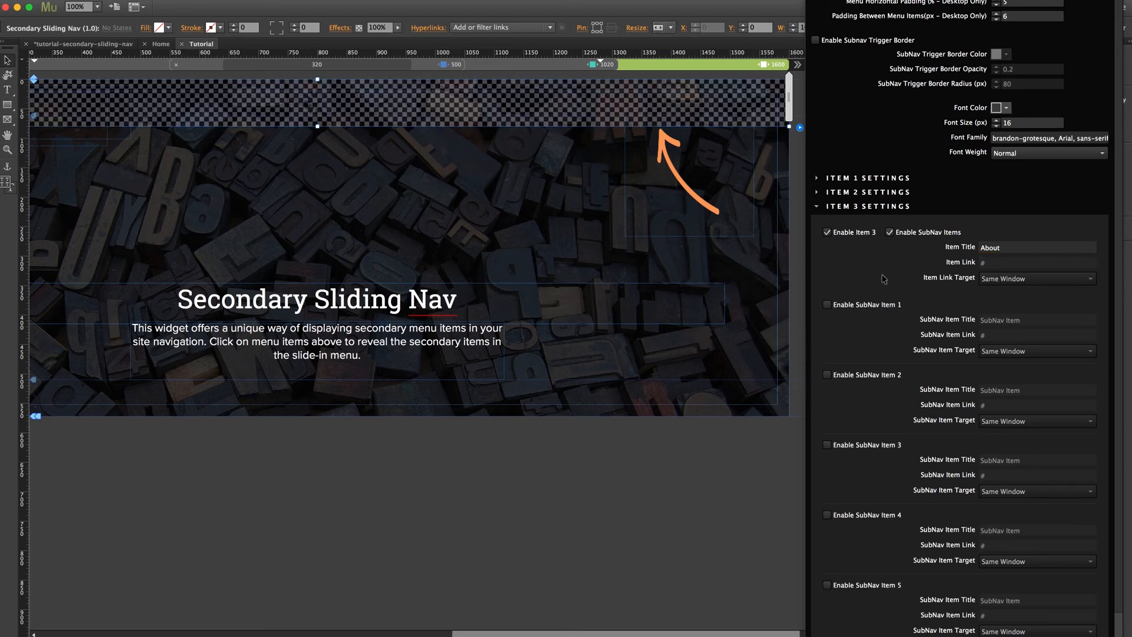
left_click(828, 304)
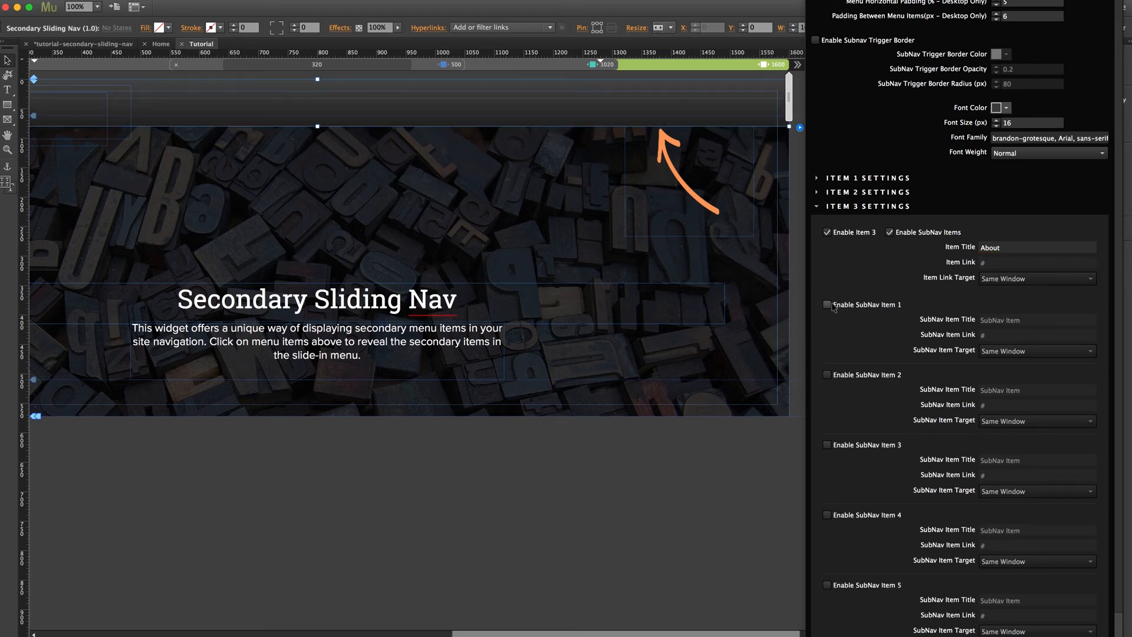
left_click(827, 376)
left_click(828, 444)
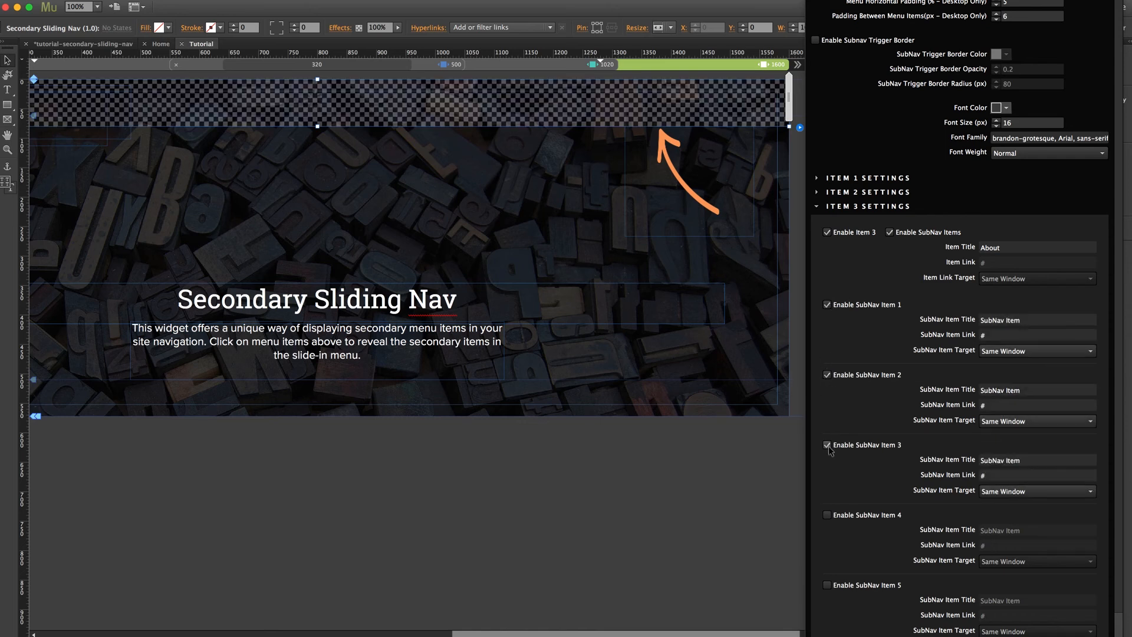
- Title the three About subnav items Our Story, How We're Different and Careers, in that order
left_click(1006, 320)
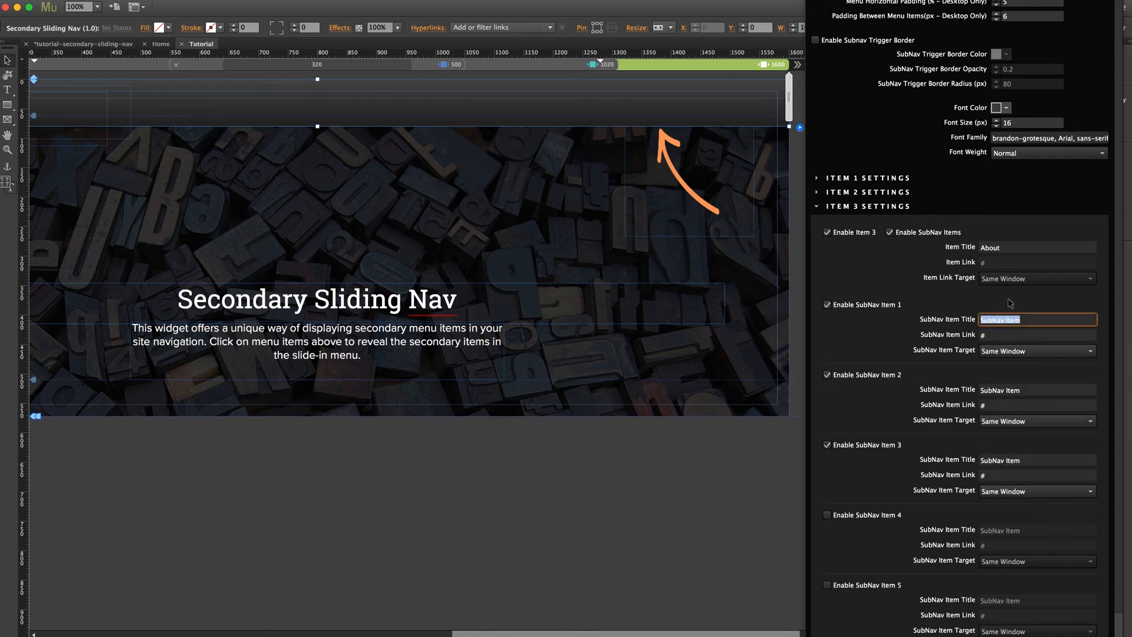
type("Our Story")
left_click(1001, 391)
type("How We're Different")
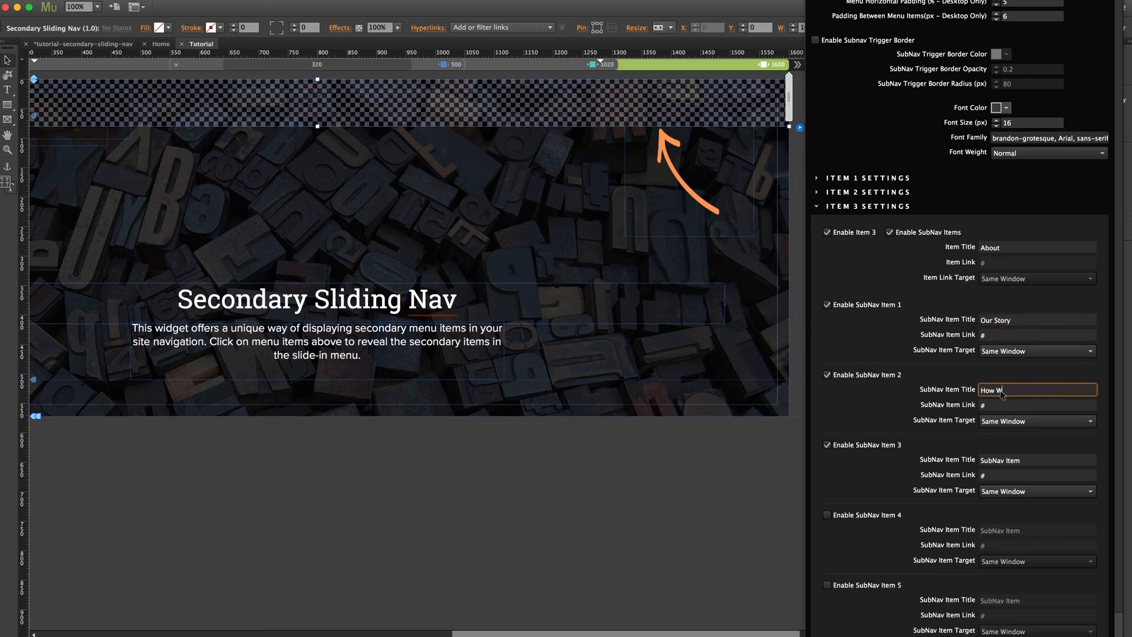
left_click(998, 460)
type("Careers")
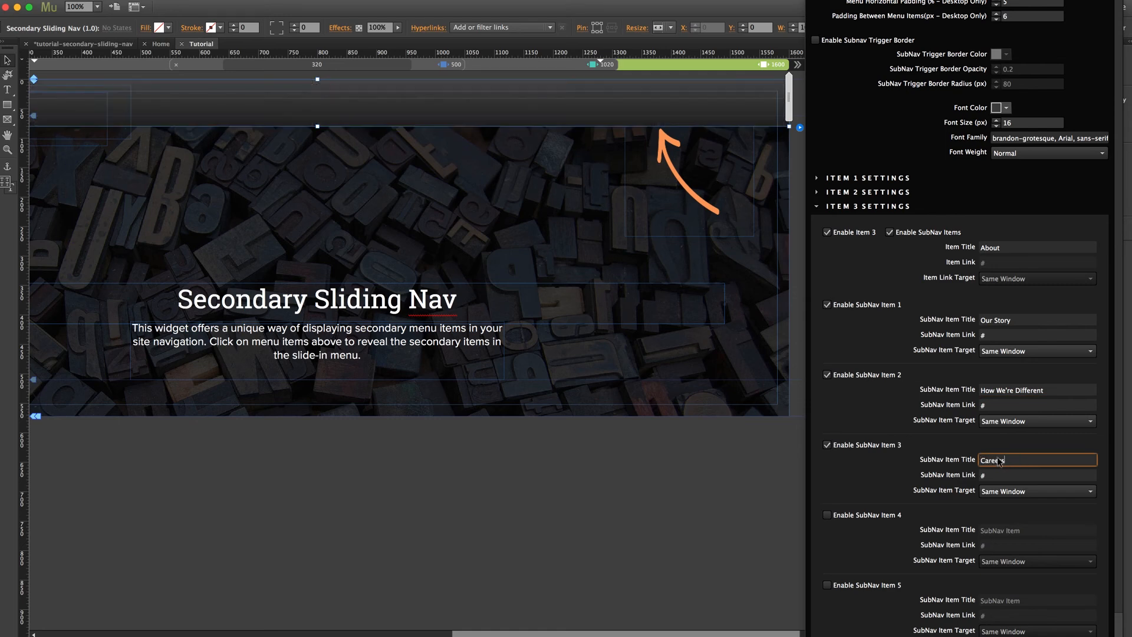
left_click(1003, 335)
type("https://www.musethemes.com")
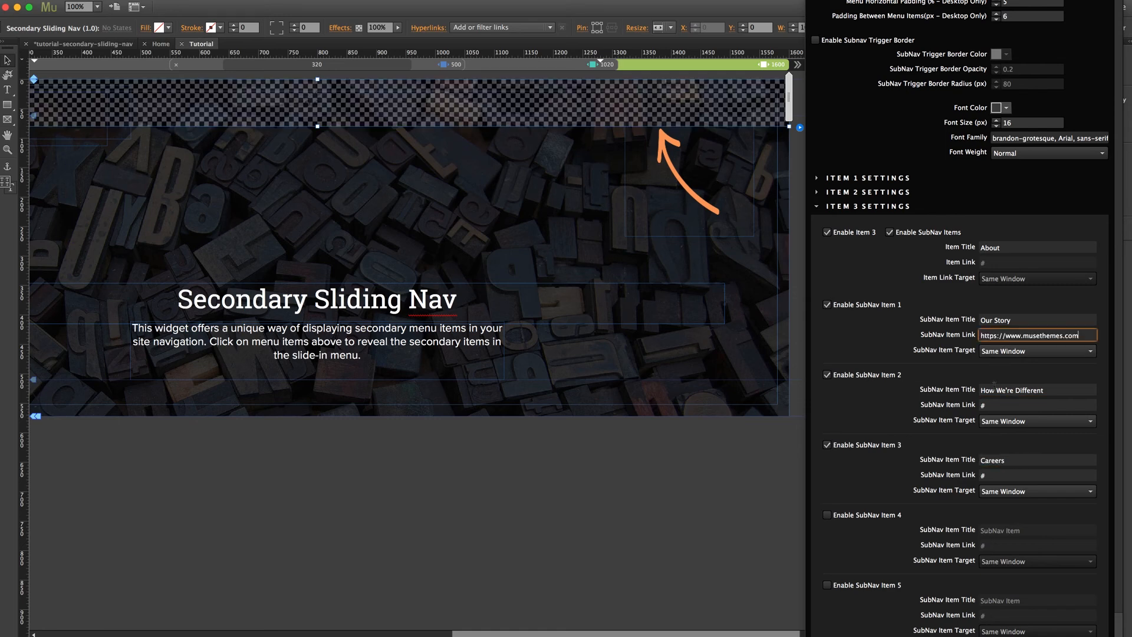
left_click(994, 405)
type("https://www.musethemes.com")
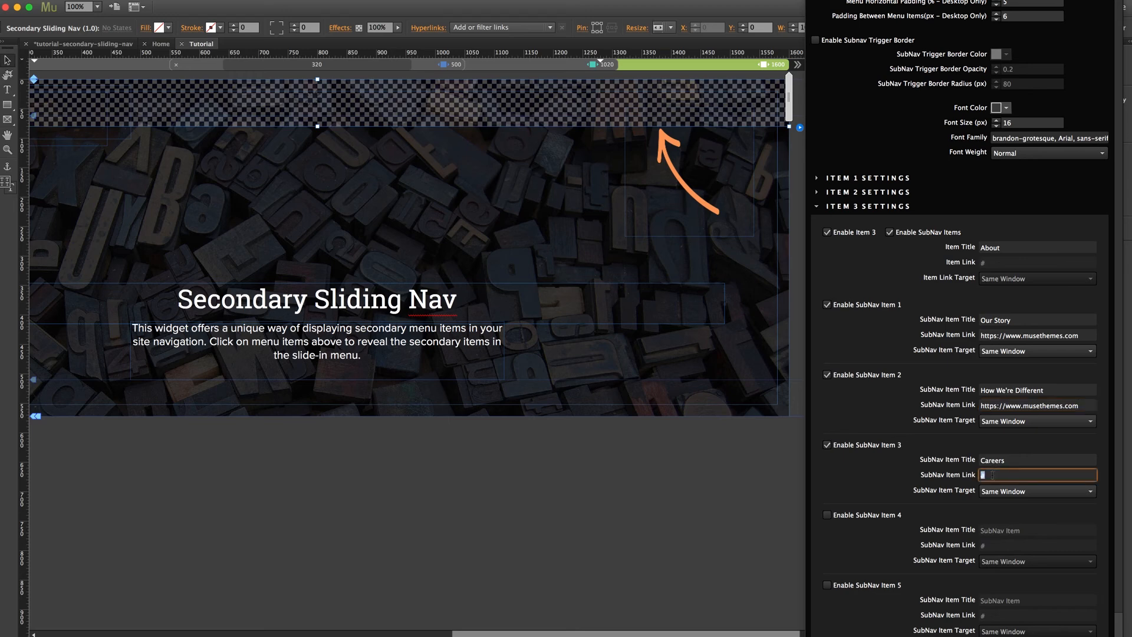
left_click(1002, 476)
type("https://www.musethemes.com")
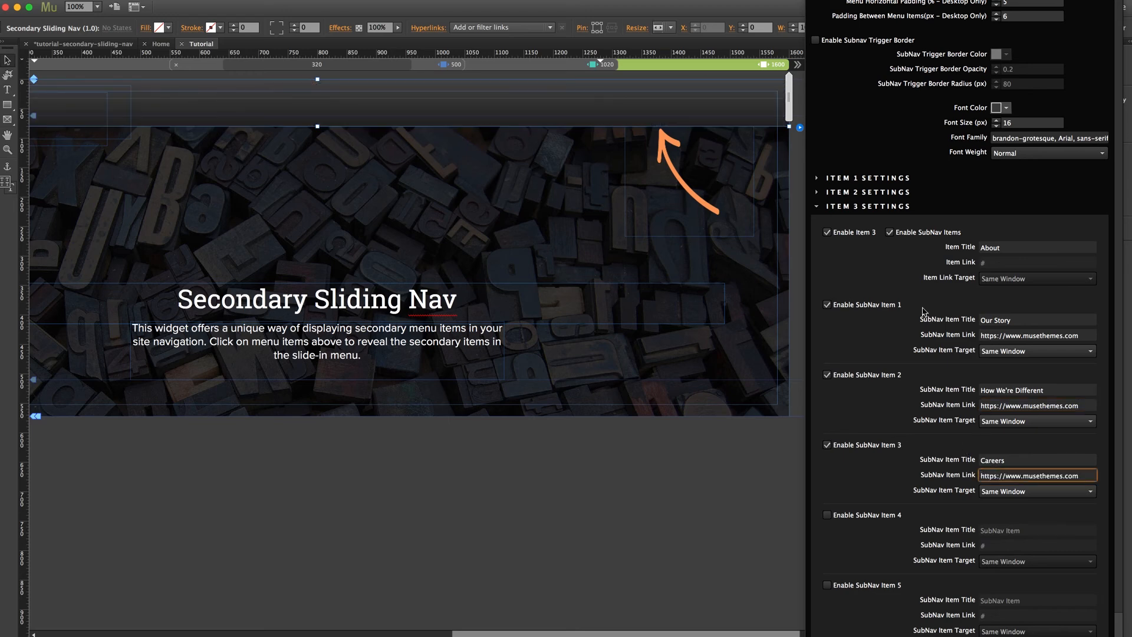
left_click(871, 207)
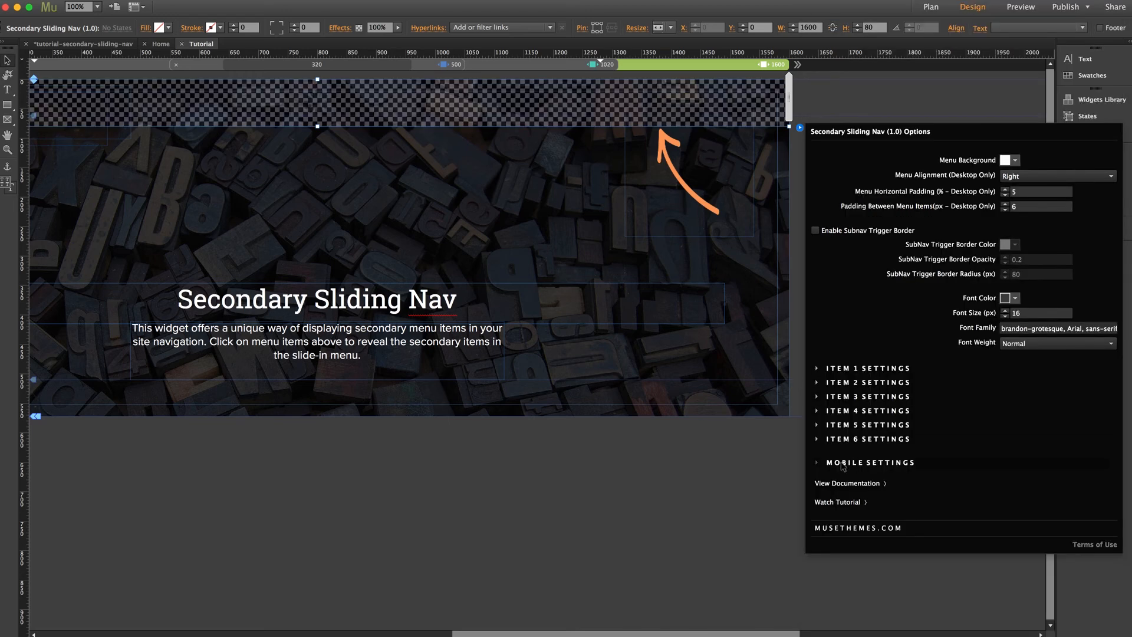
- Review the widget's mobile settings, including breakpoint, sidebar colors and fonts, and close the widget options
left_click(897, 464)
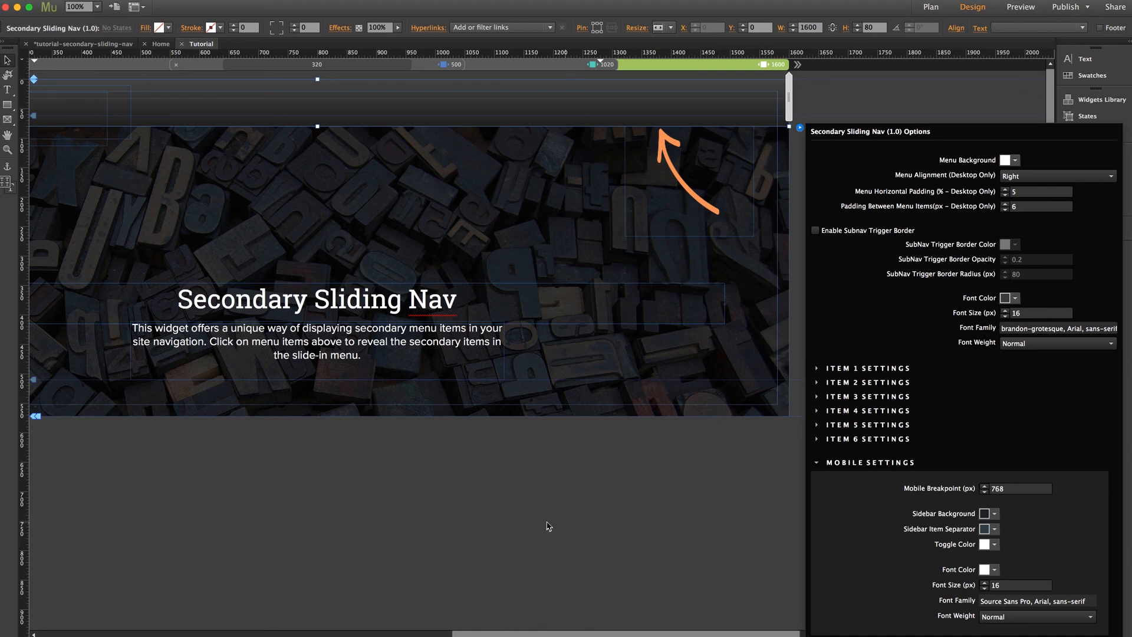
left_click(537, 505)
- Preview the page in the browser and test opening and closing the Services and About slide-in submenus
key("super+shift+e")
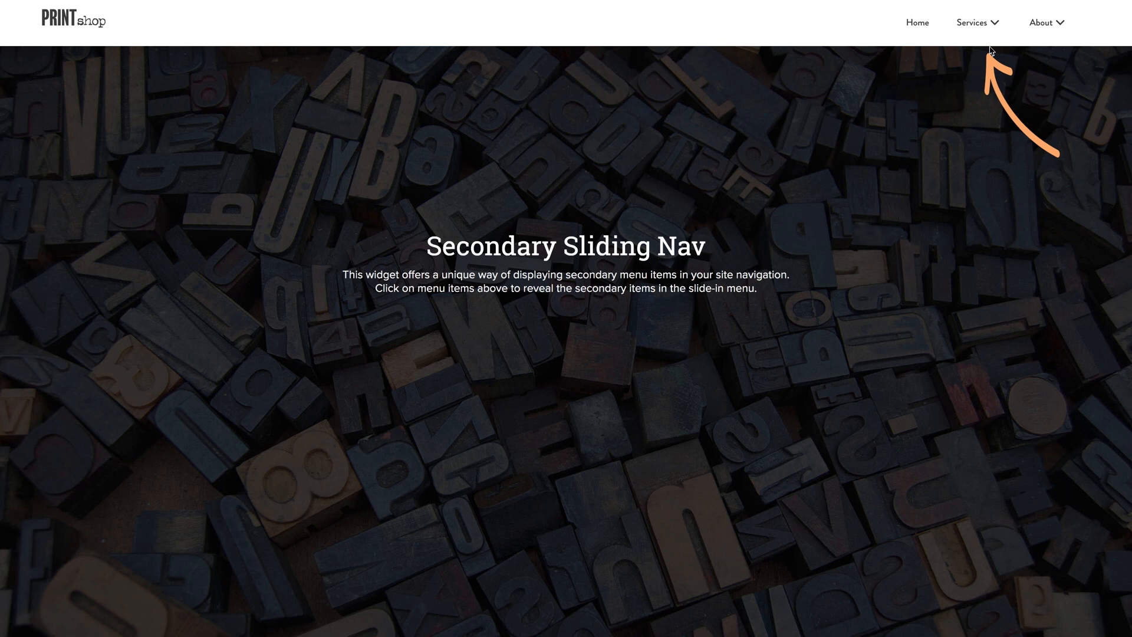
left_click(1000, 25)
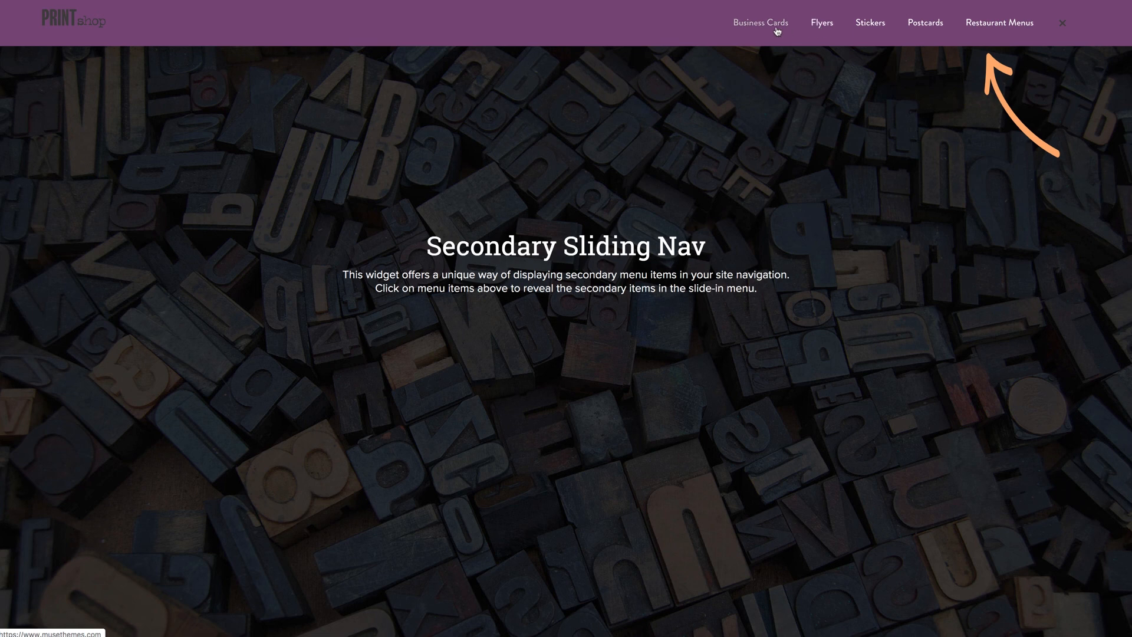
left_click(1062, 22)
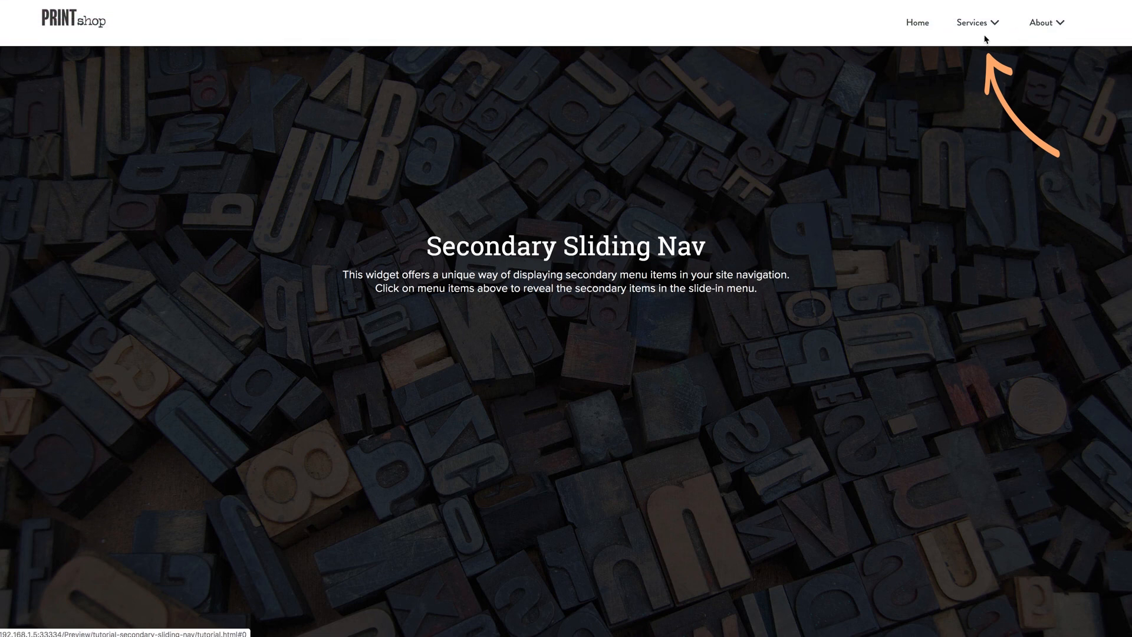
left_click(1061, 24)
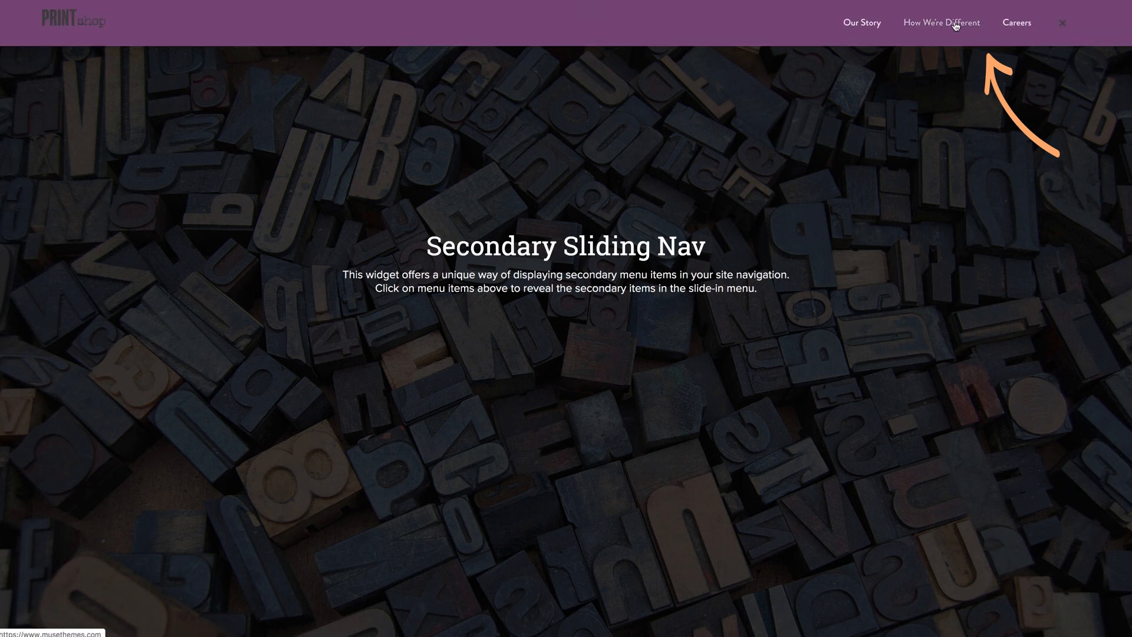
left_click(1067, 23)
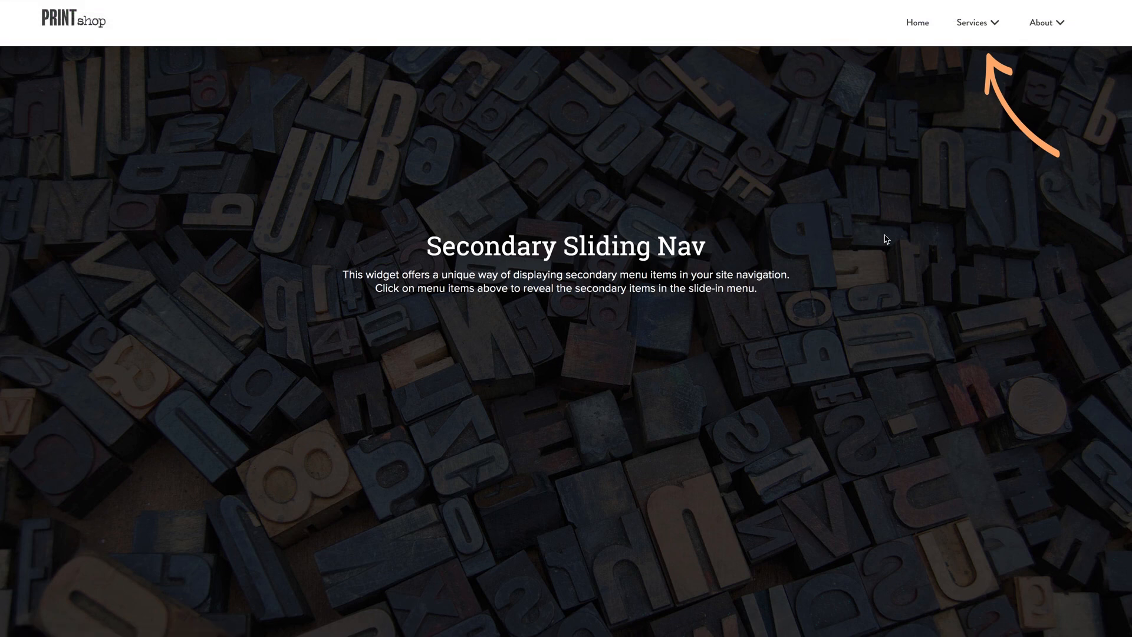